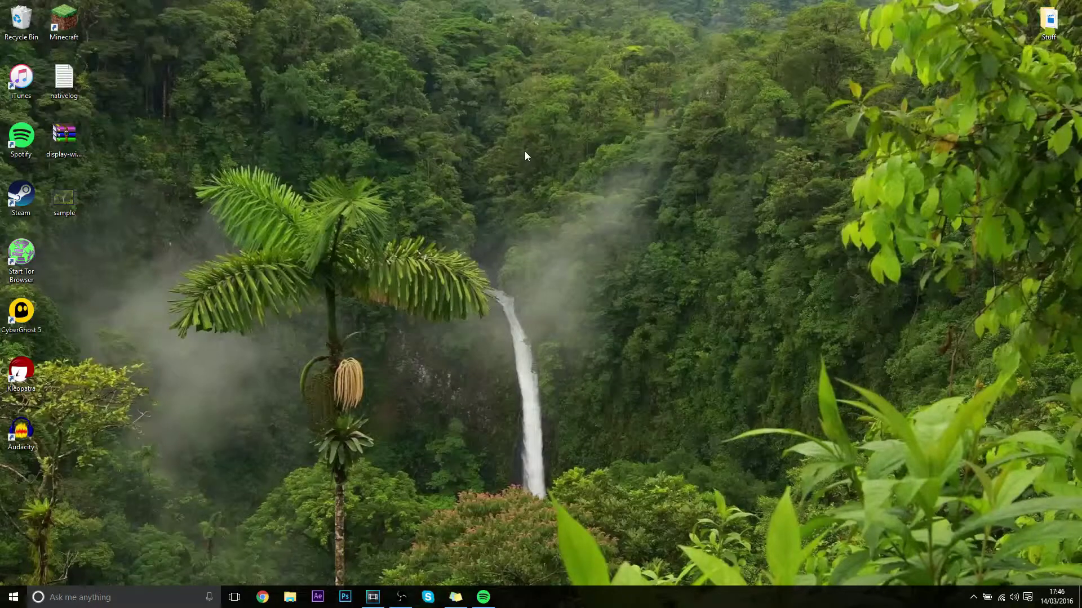
Switch to Vegas Pro, open the sample video from the Desktop folder and match the project video settings to it
click(373, 596)
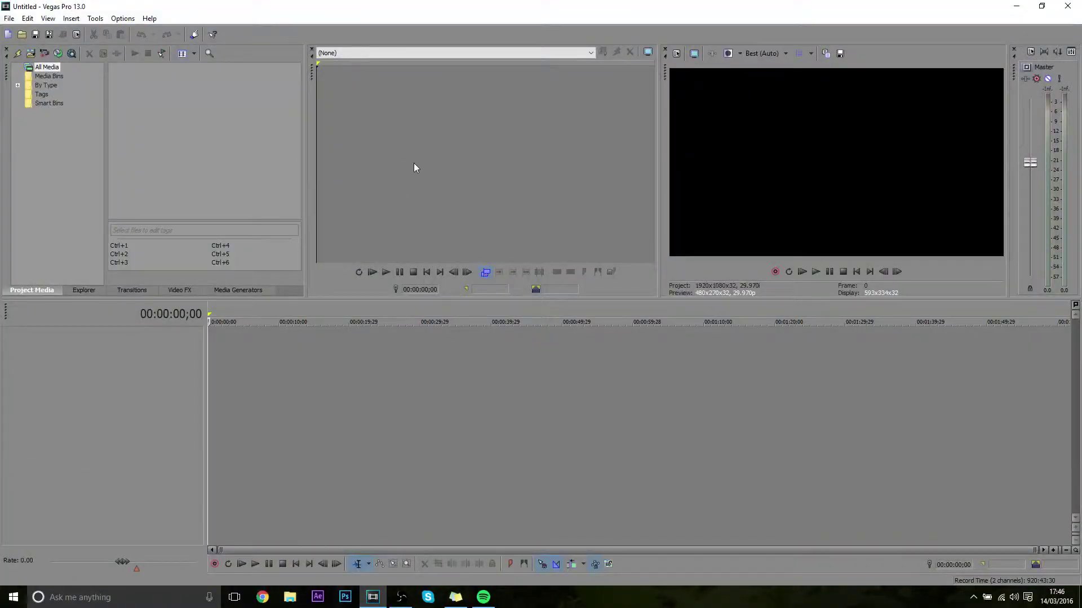
click(9, 18)
click(22, 43)
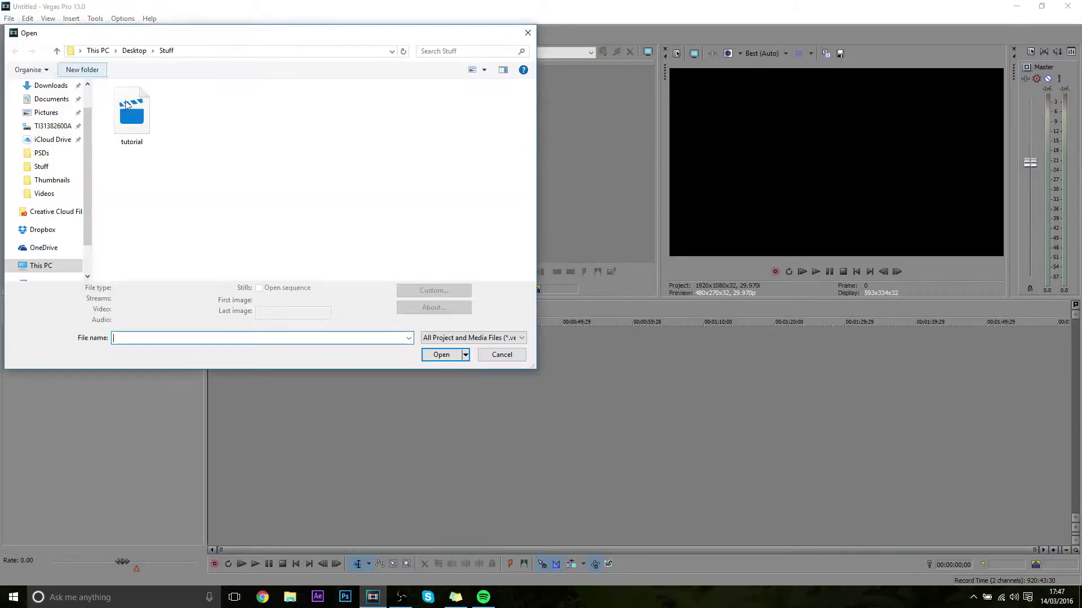
click(131, 118)
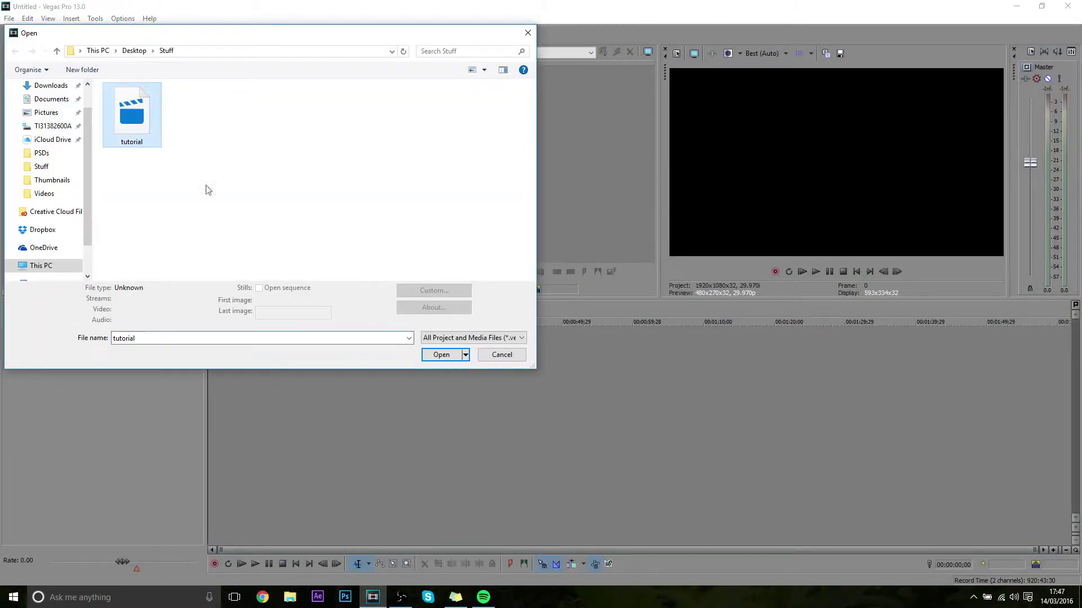
click(134, 50)
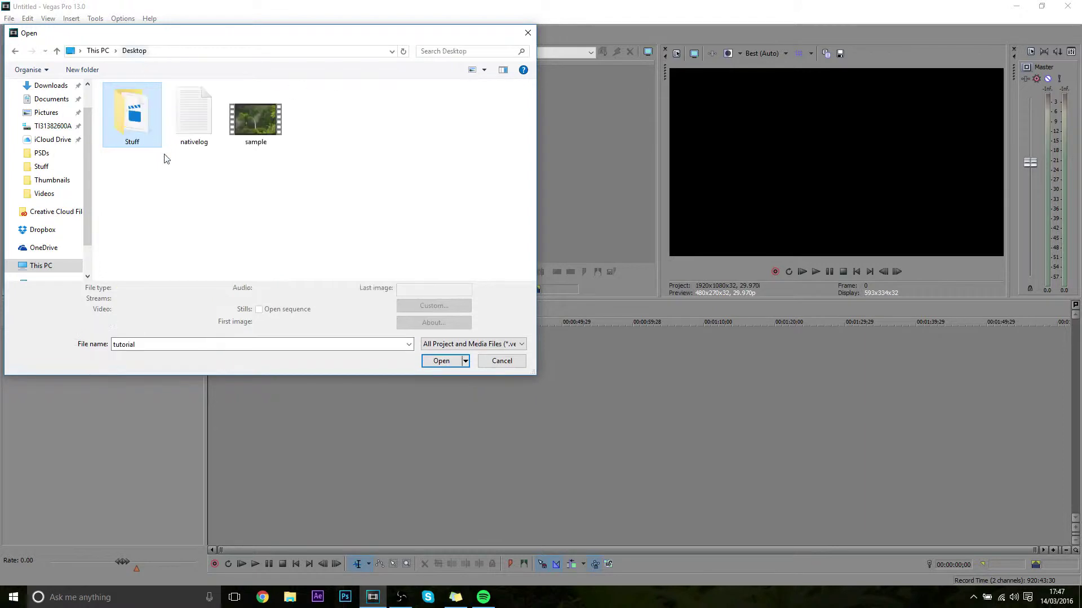
click(247, 128)
click(442, 362)
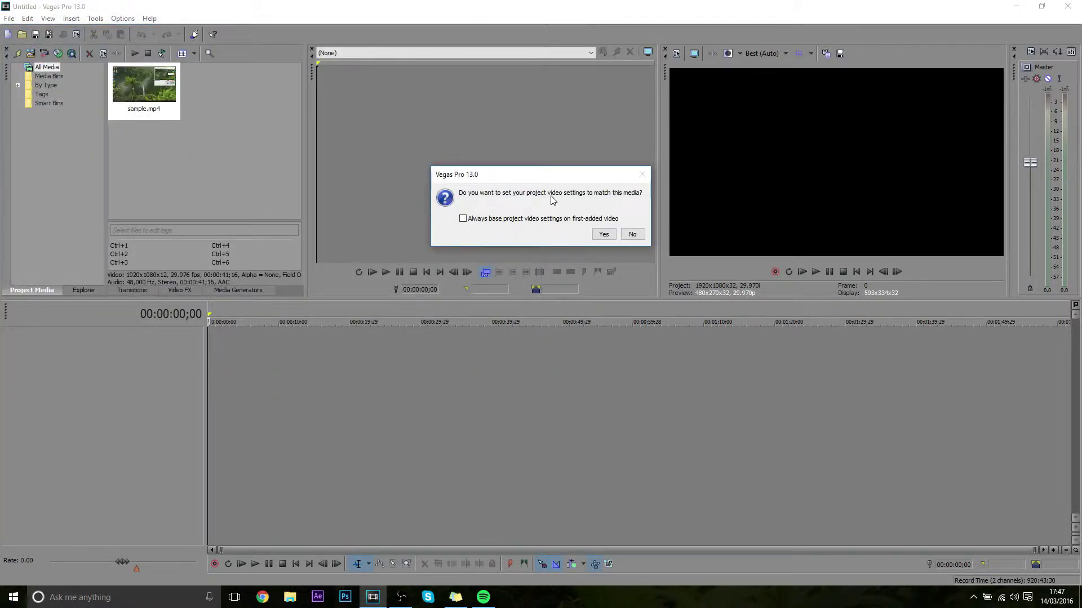
drag(553, 179, 431, 188)
click(480, 242)
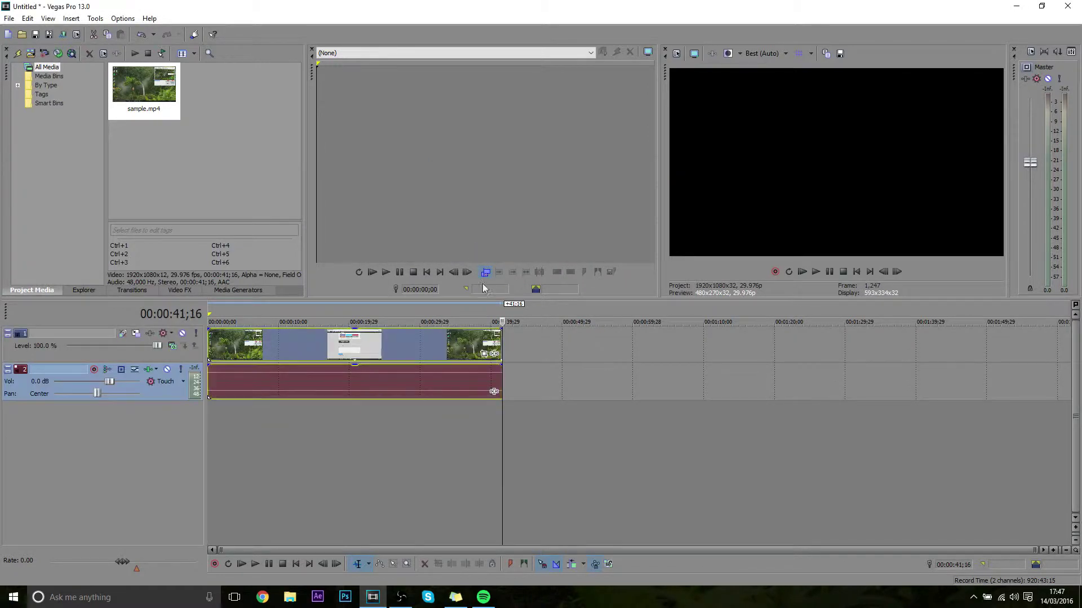
Set the project's full-resolution rendering quality to Best and apply the project properties
click(676, 54)
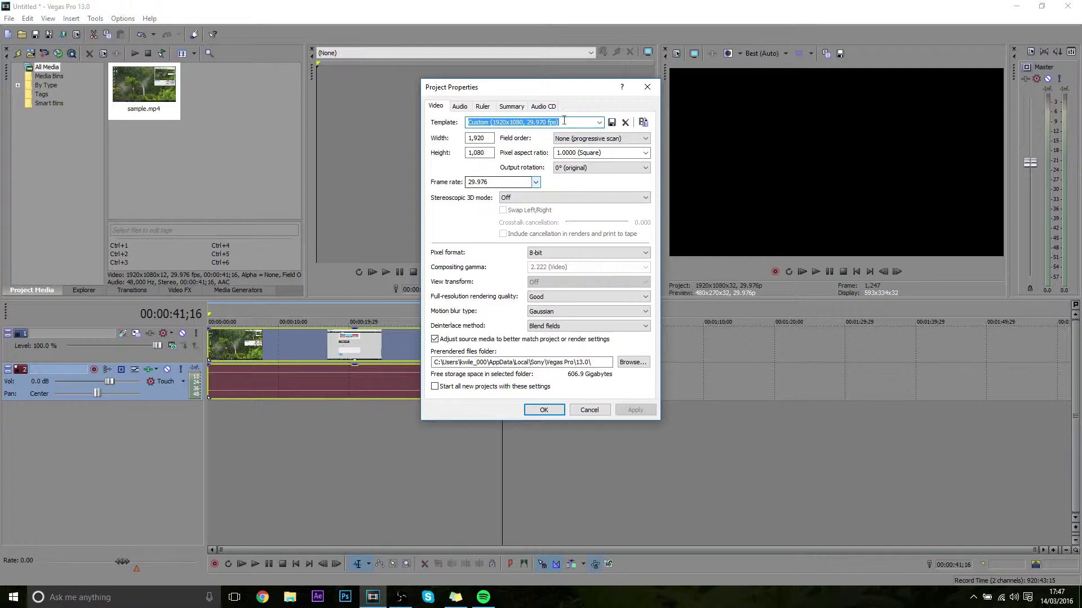
click(552, 297)
click(541, 329)
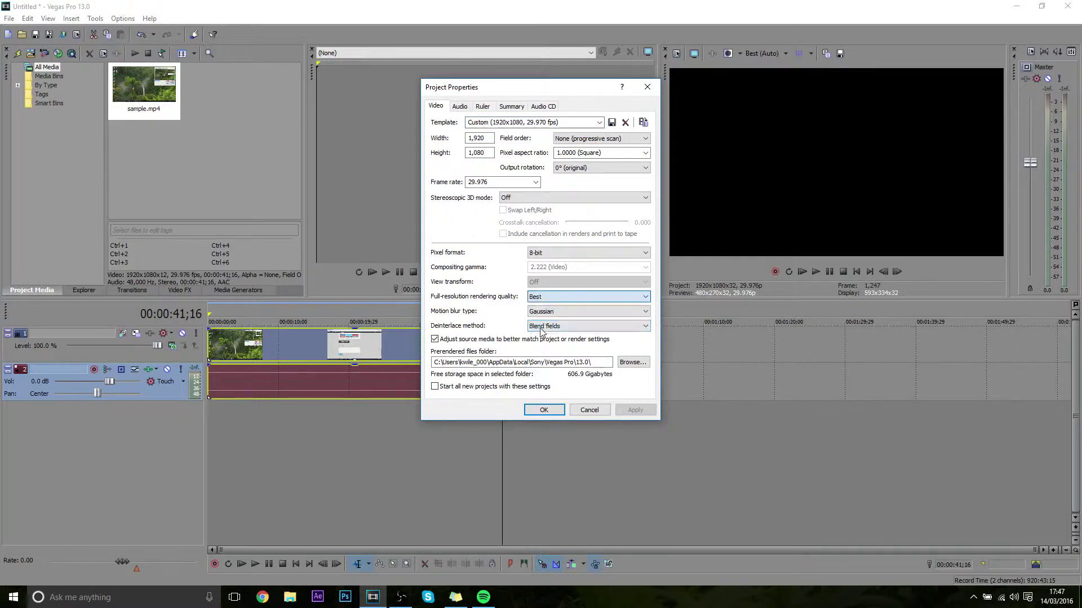
click(632, 409)
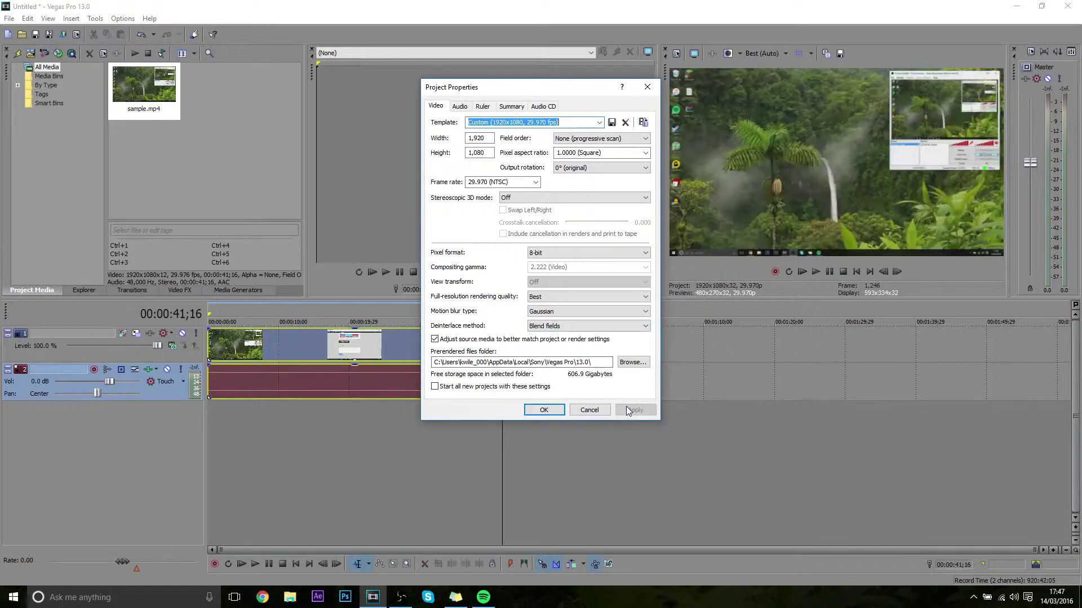
click(541, 410)
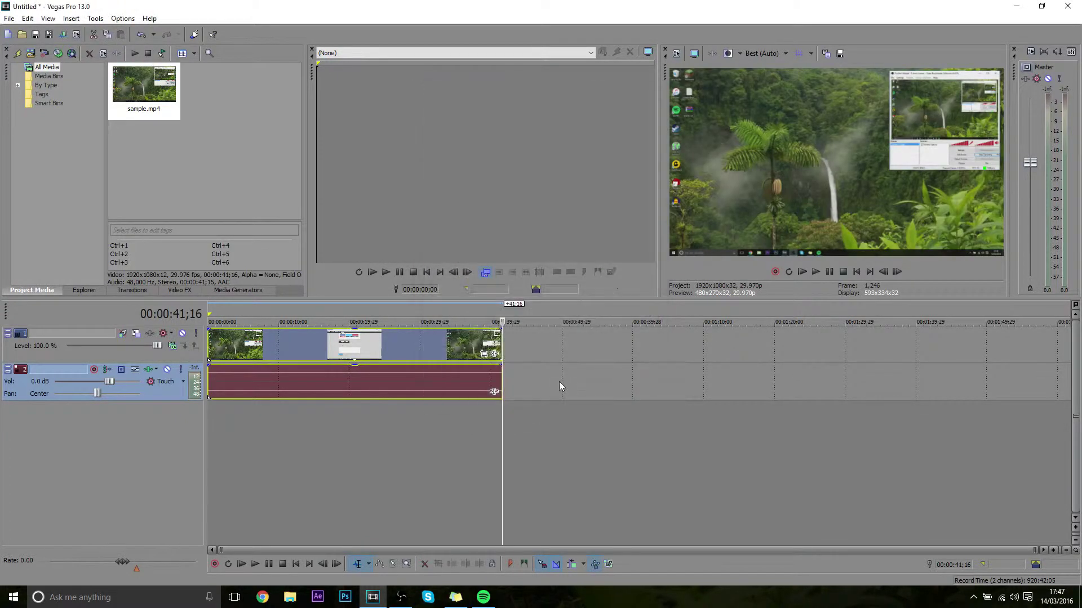
Disable resampling and turn off Maintain aspect ratio in the sample video event's properties
click(391, 339)
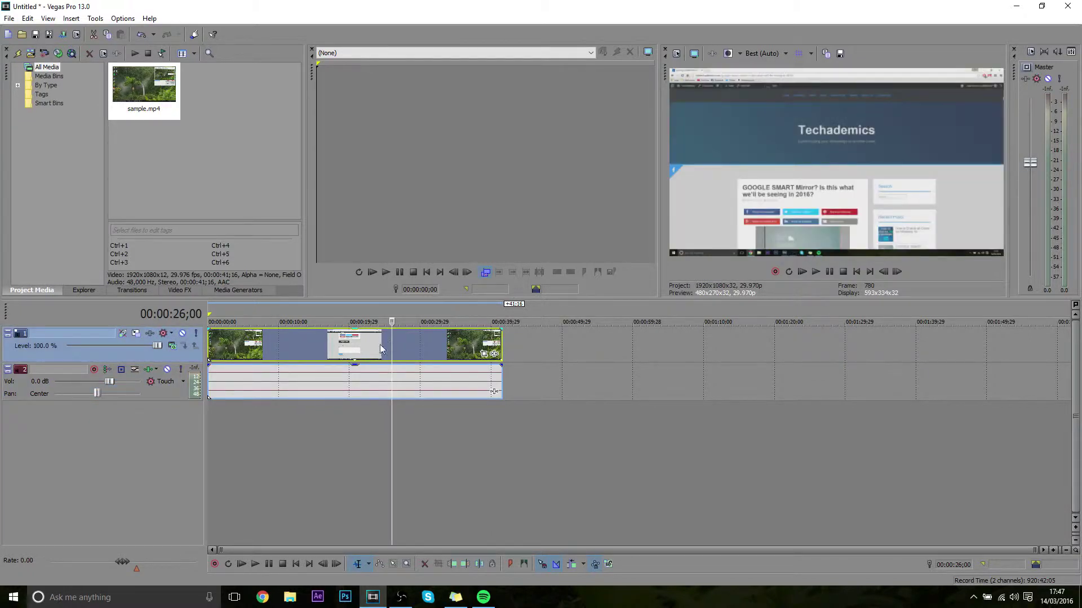
click(280, 341)
click(802, 271)
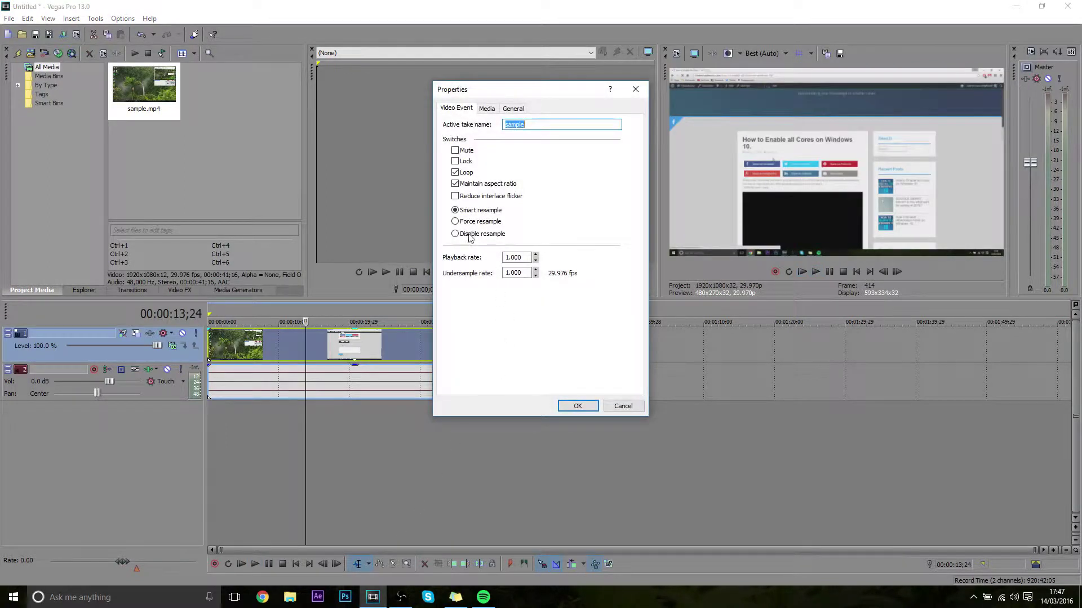
click(470, 234)
click(455, 183)
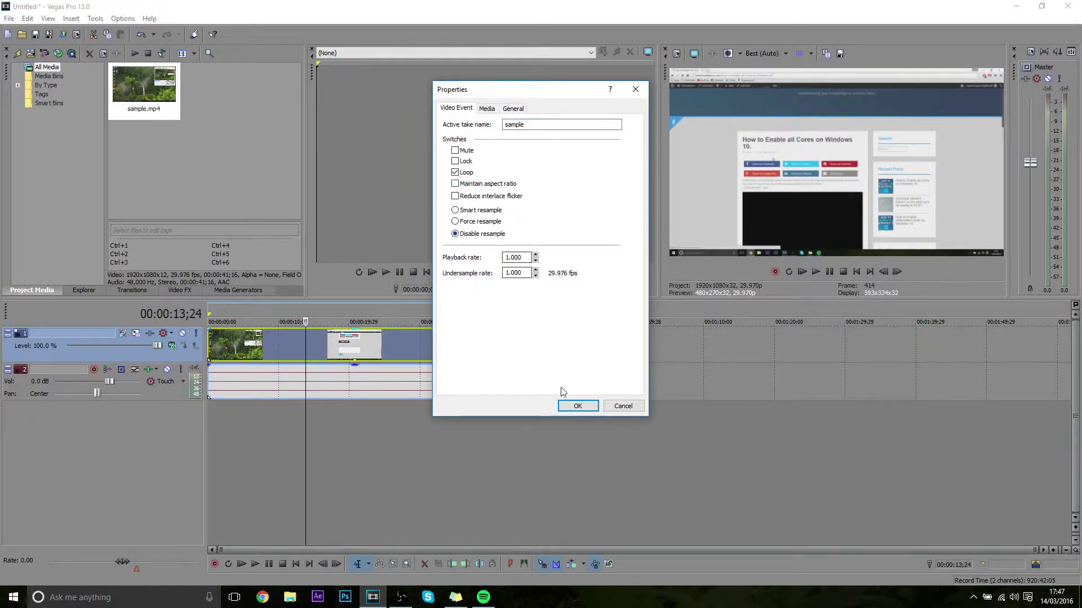
click(578, 406)
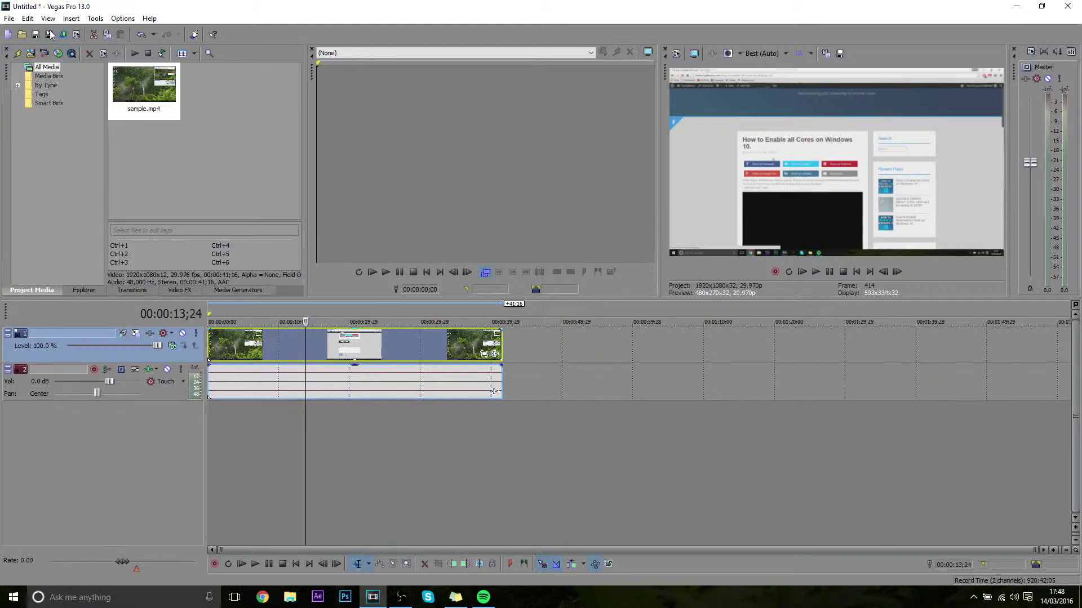
Start a Render As export and choose the Internet HD 720p template under MainConcept AVC/AAC
click(8, 19)
click(49, 106)
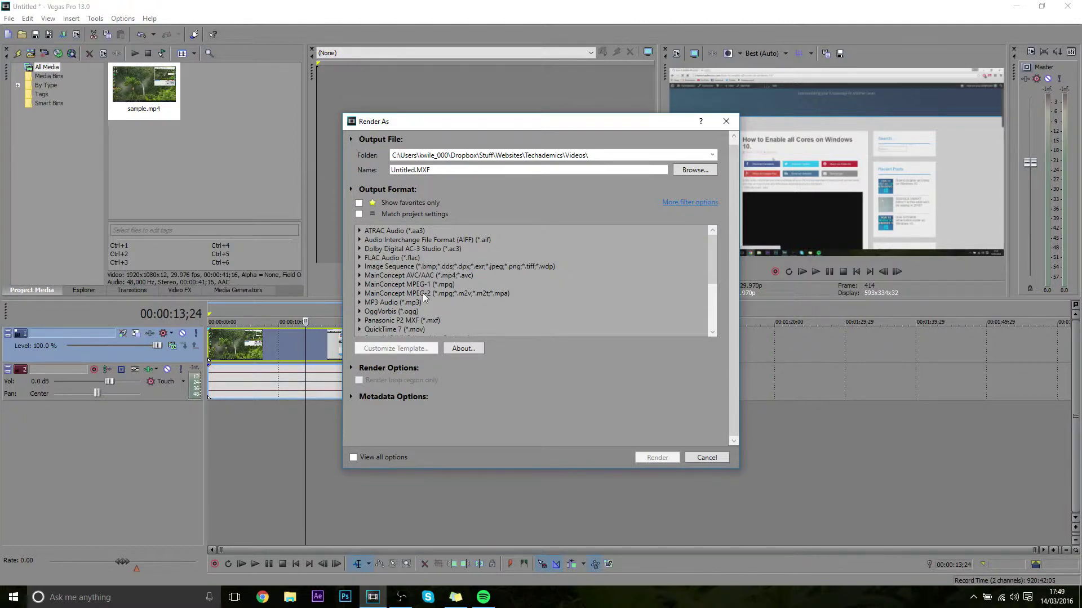
scroll(423, 295, down, 1)
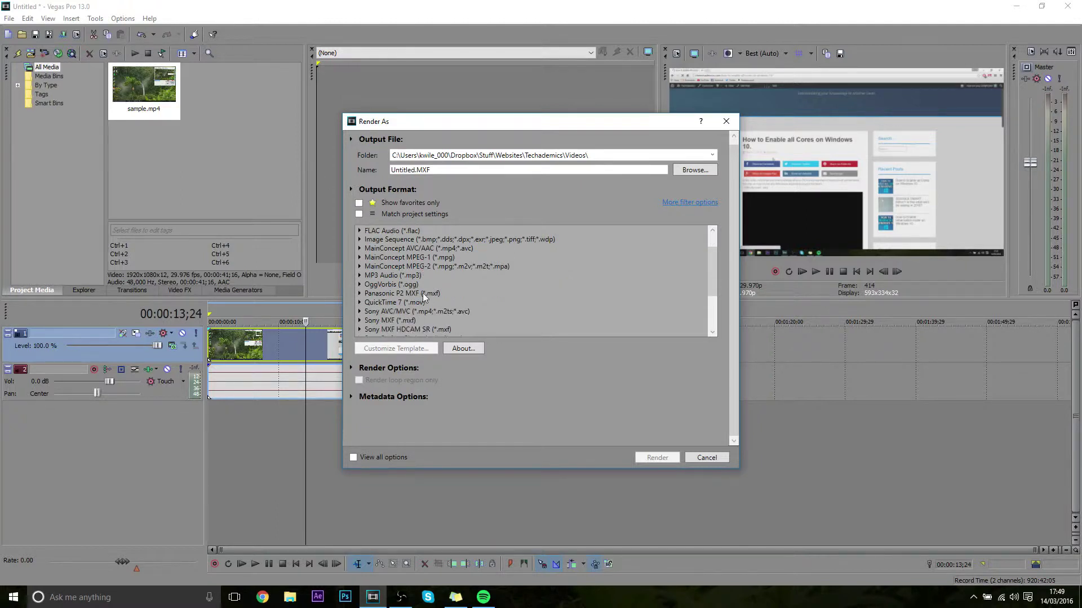
click(360, 249)
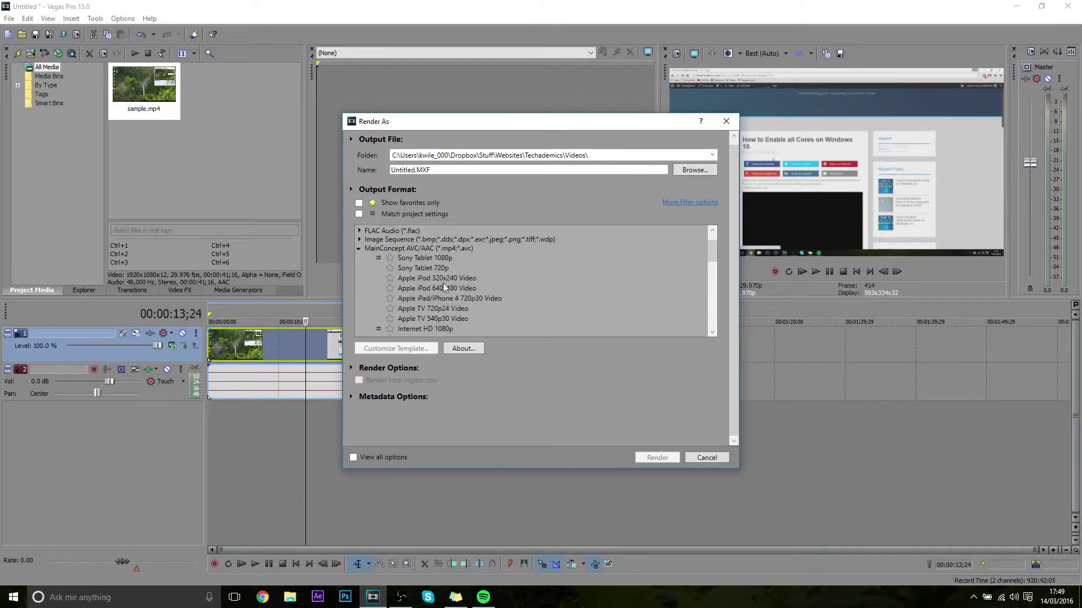
scroll(443, 283, down, 2)
click(419, 285)
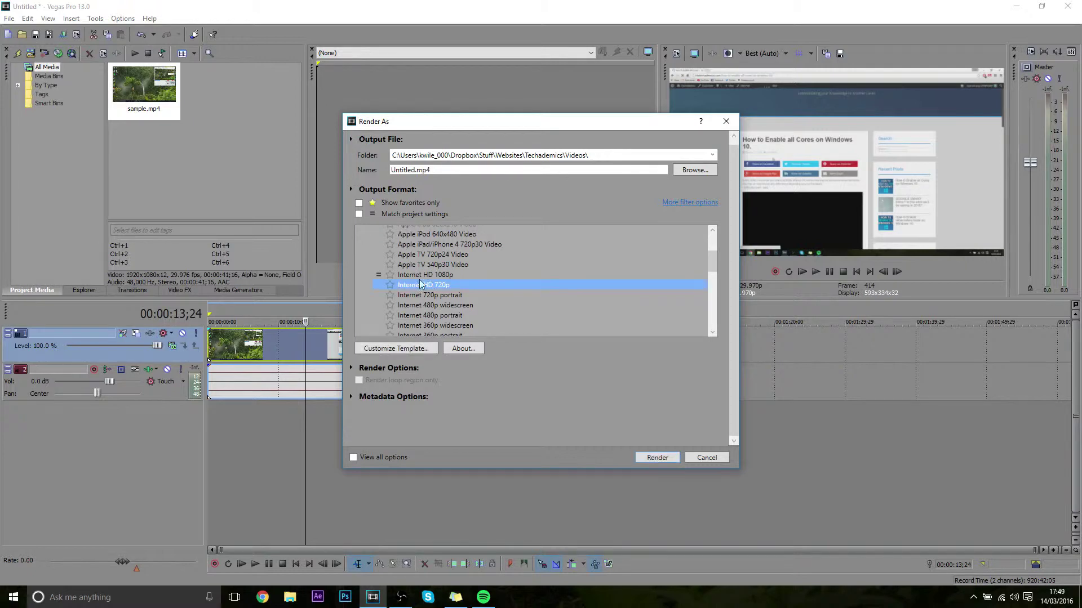
Customize the render template with an HD 1080 (1920x1080) frame size and the High profile
click(409, 348)
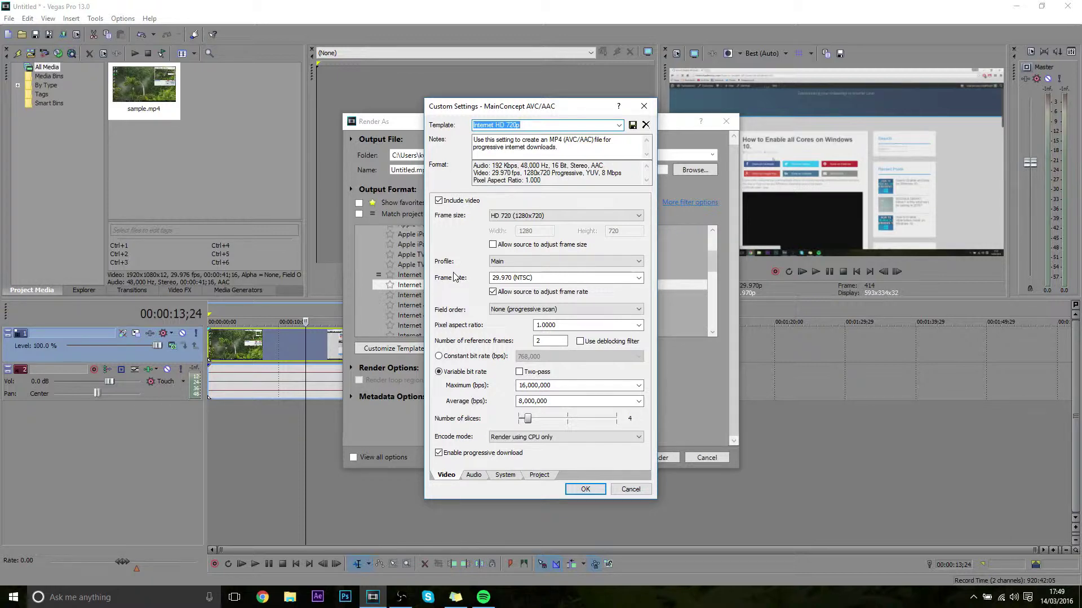
click(499, 216)
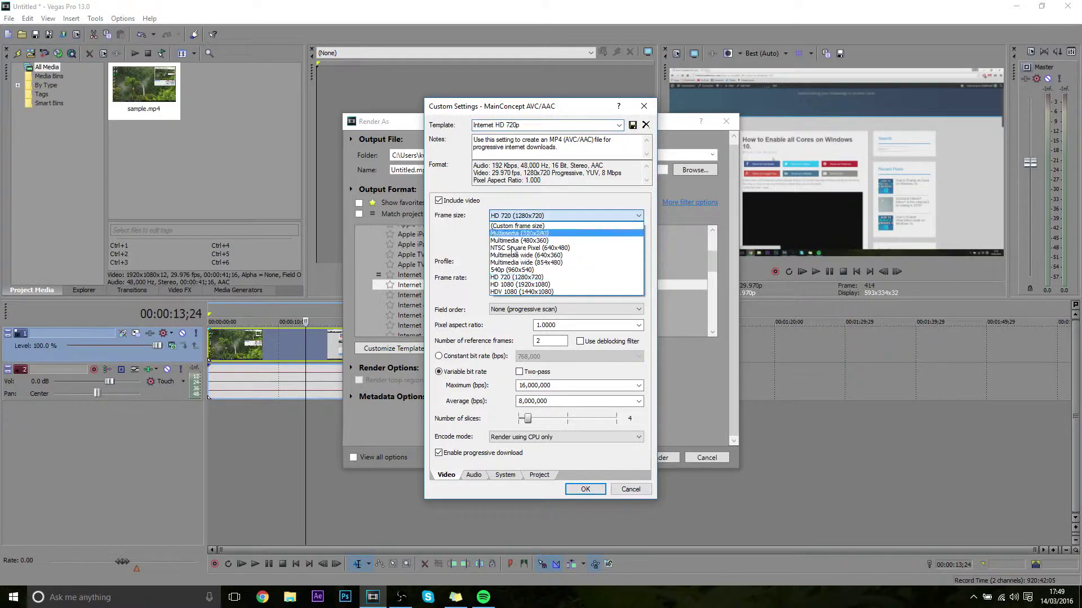
click(539, 287)
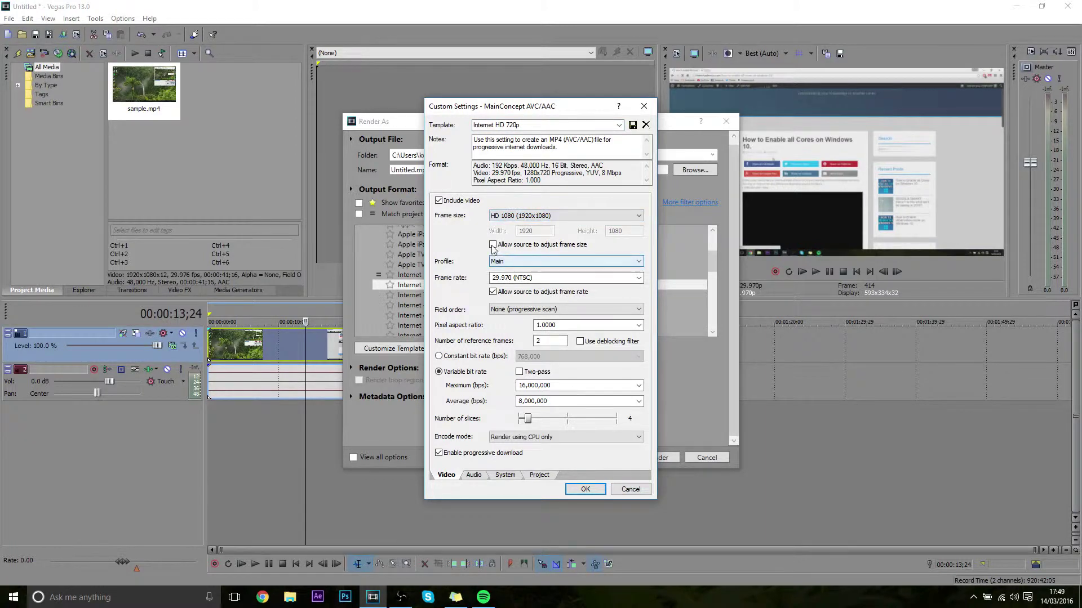
click(509, 263)
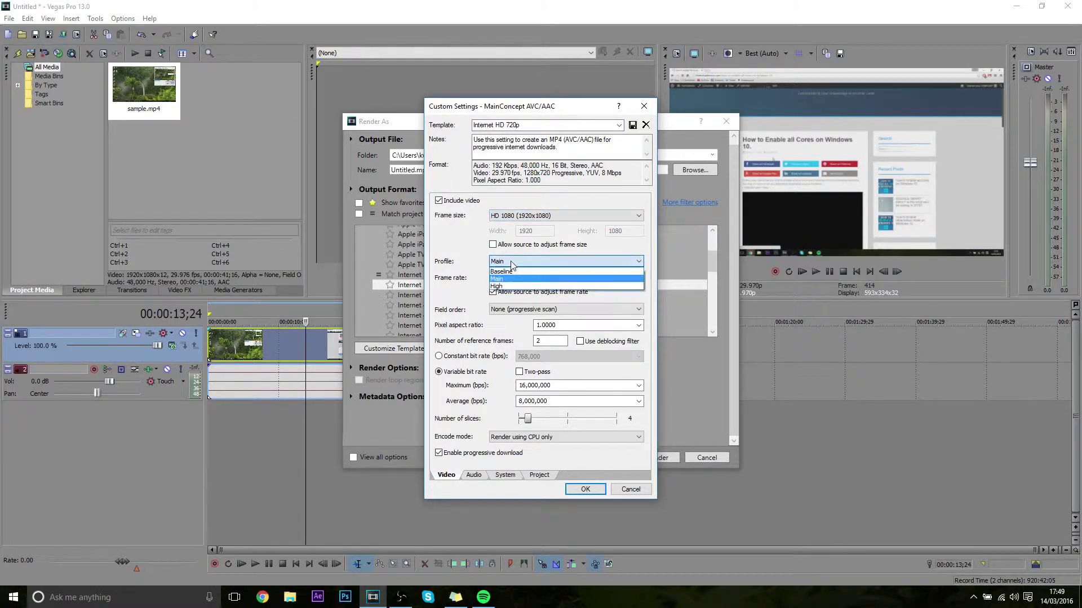
click(503, 287)
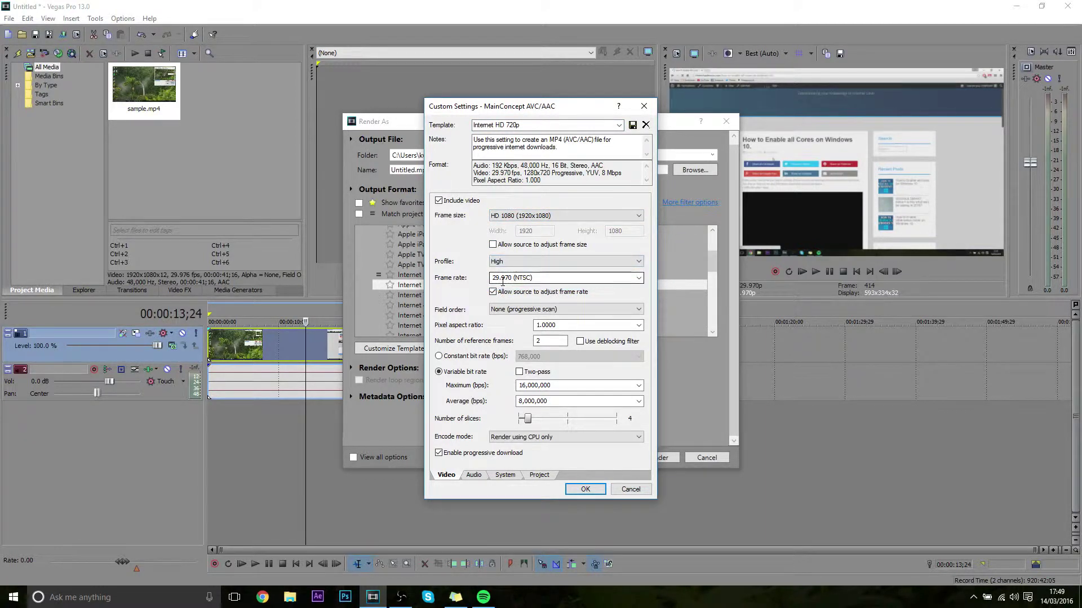
Try a frame rate of 60 in the custom render settings and check the preset frame rates
click(540, 278)
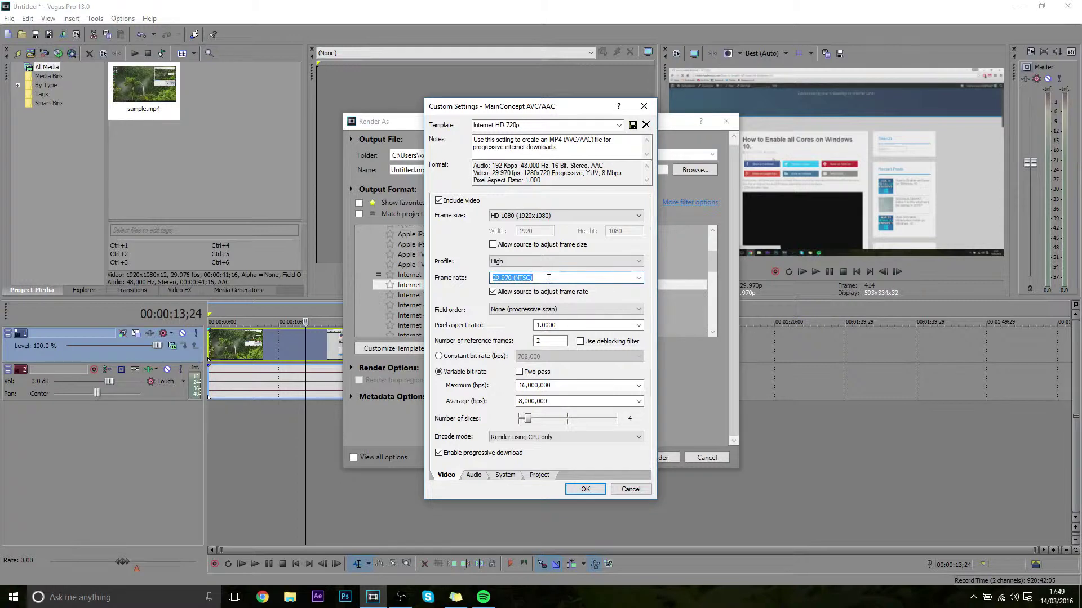
text(60)
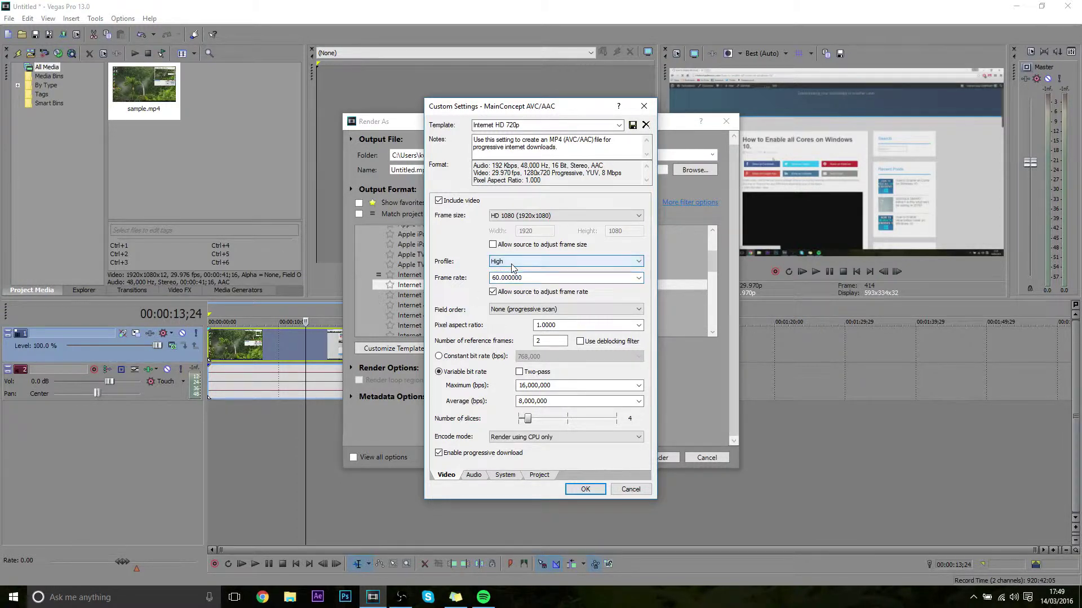
key(Tab)
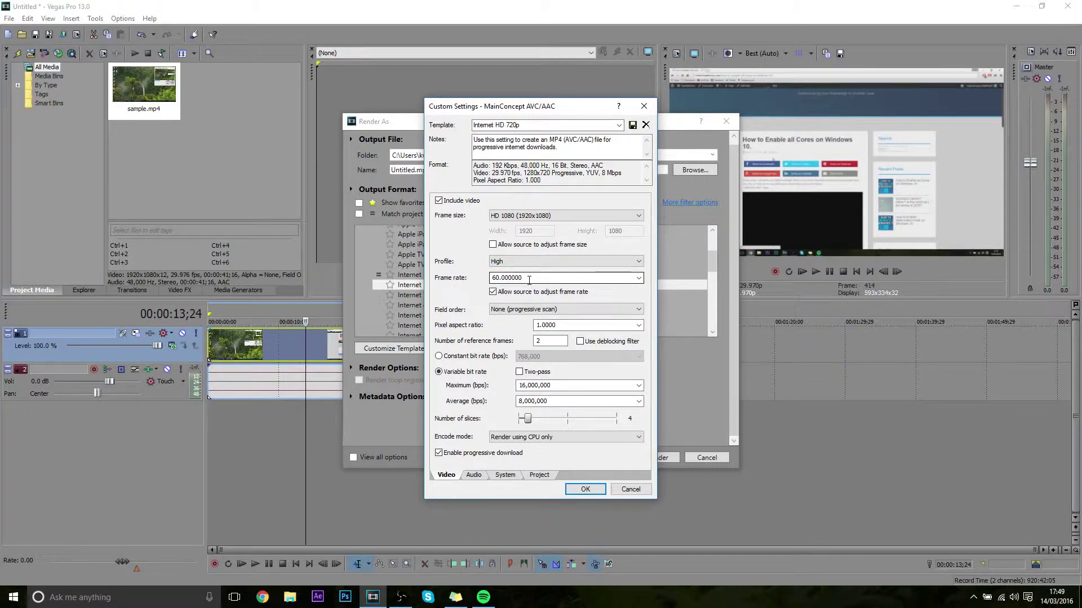
click(640, 278)
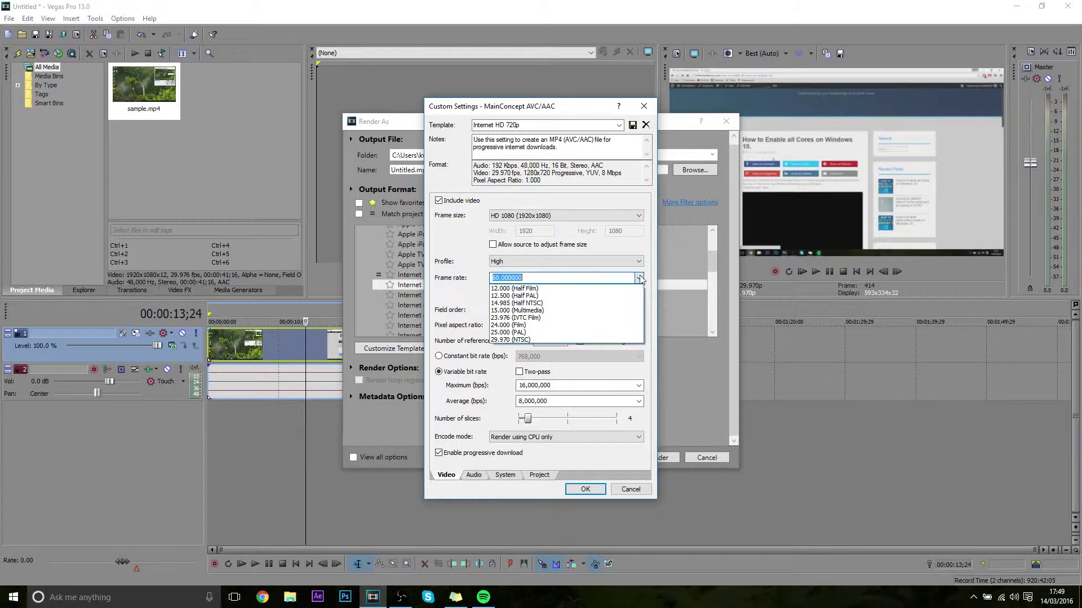
click(523, 279)
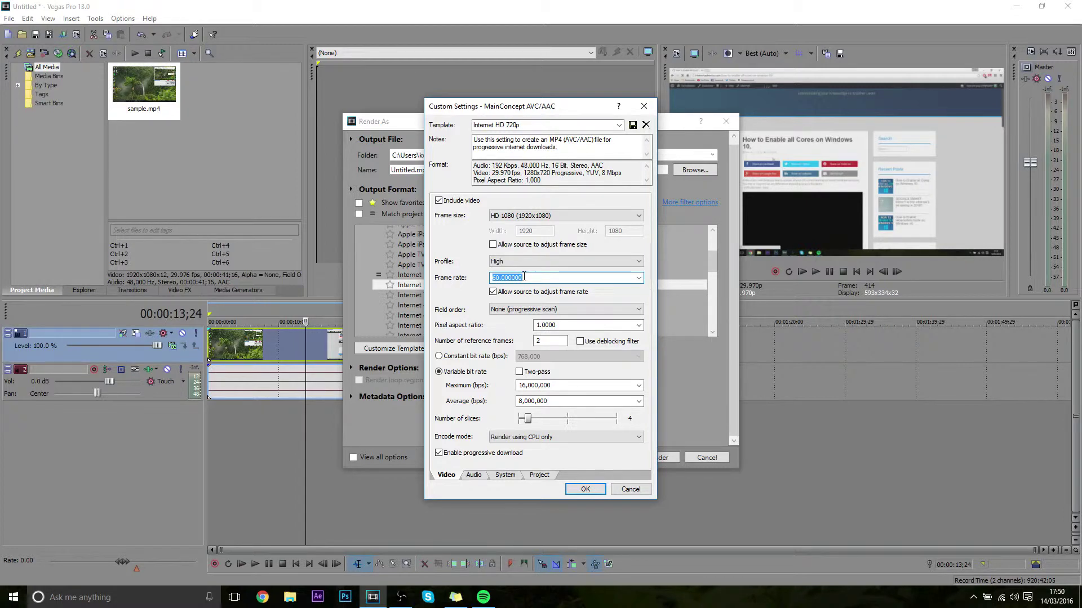
Set the render frame rate to 29.970 (NTSC) and disallow the source from adjusting it
click(638, 278)
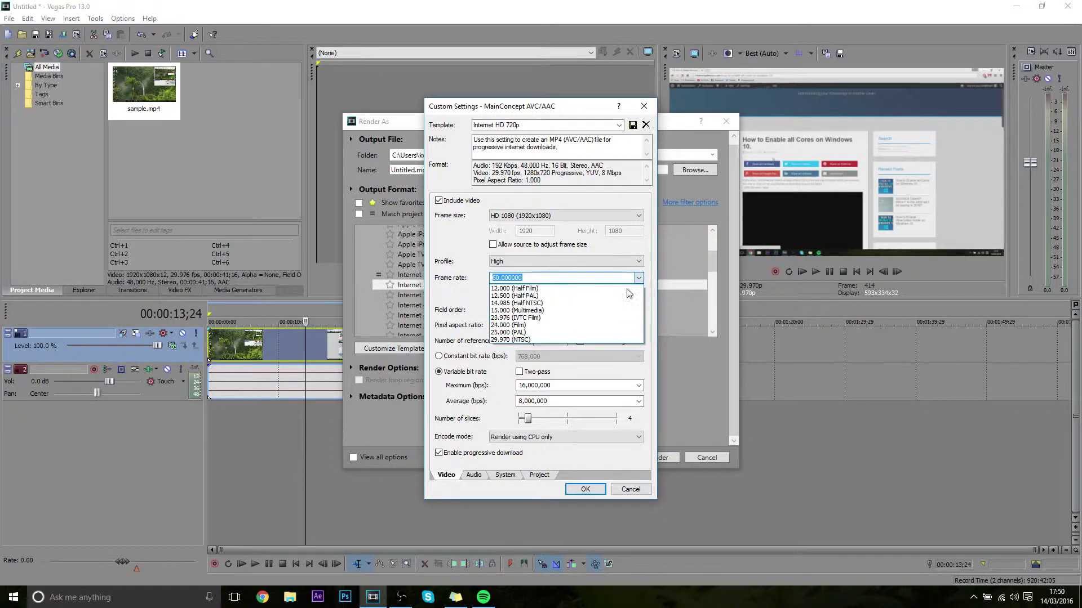
click(510, 342)
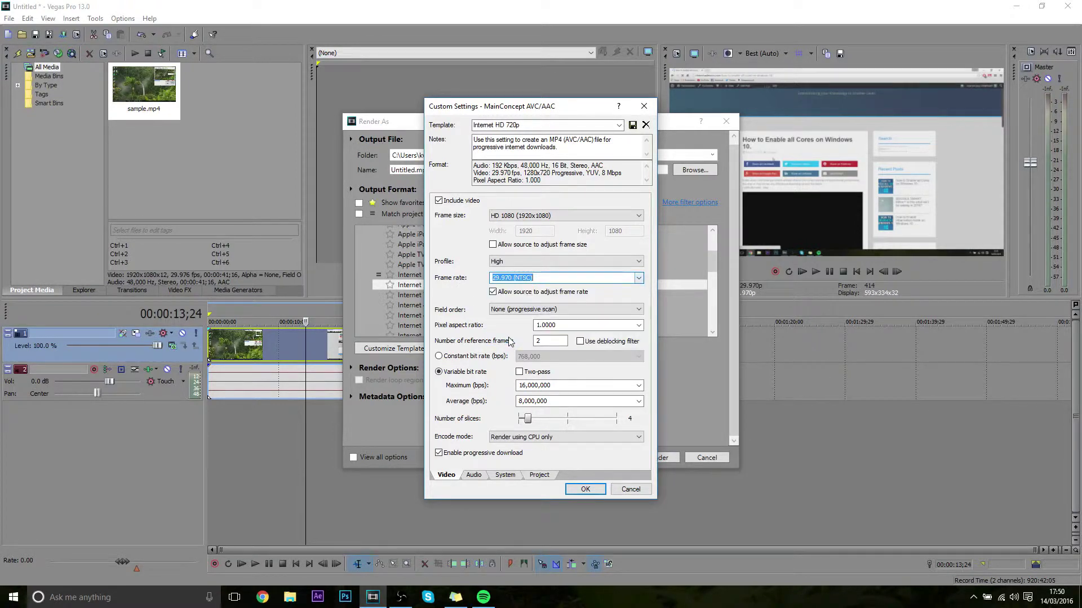
click(493, 292)
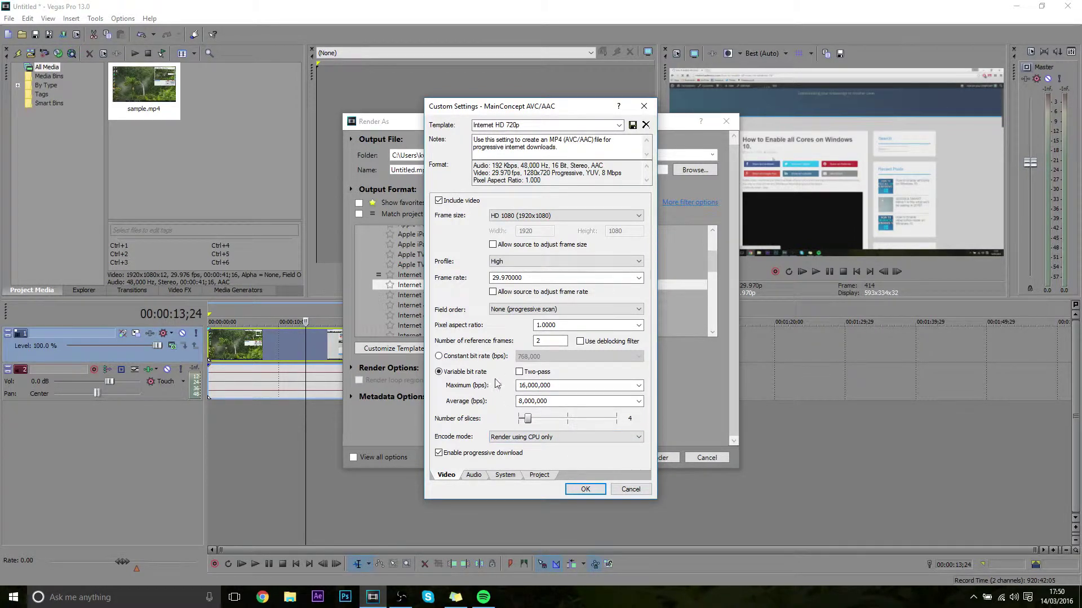
Try a constant bit rate of 4,000,000 bps, and return to variable bit rate
click(470, 356)
click(529, 357)
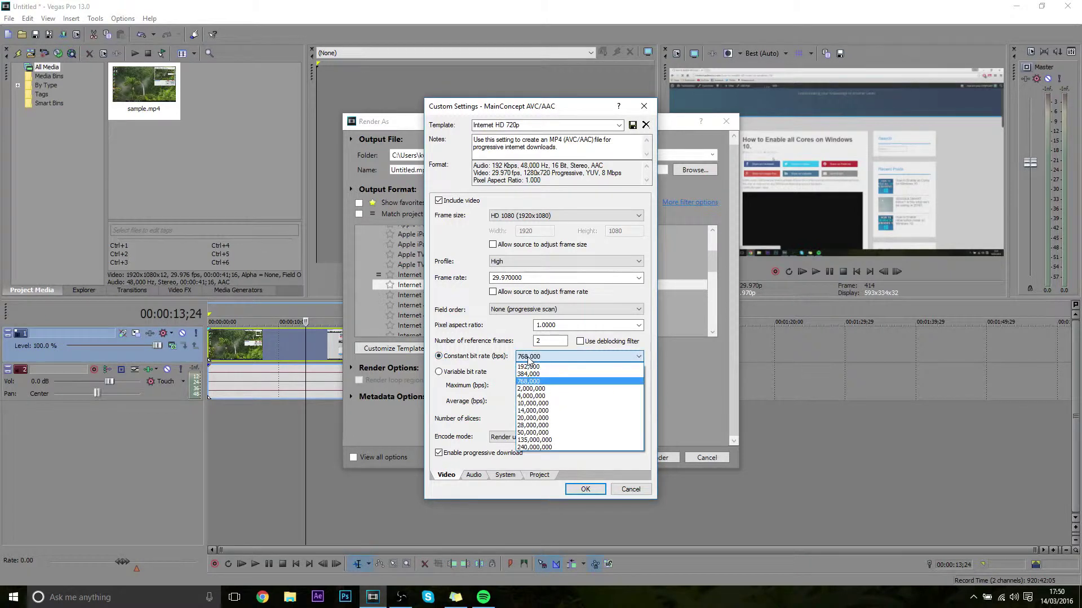
click(556, 397)
click(526, 357)
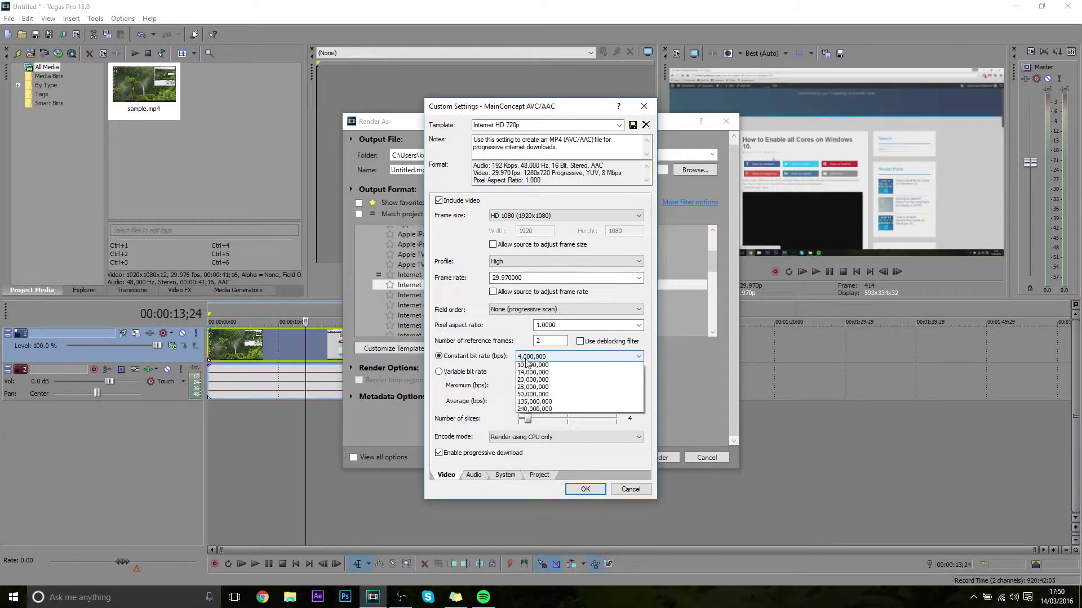
click(525, 357)
click(439, 372)
Set the maximum variable bit rate to 5,000,000 bps
double_click(551, 386)
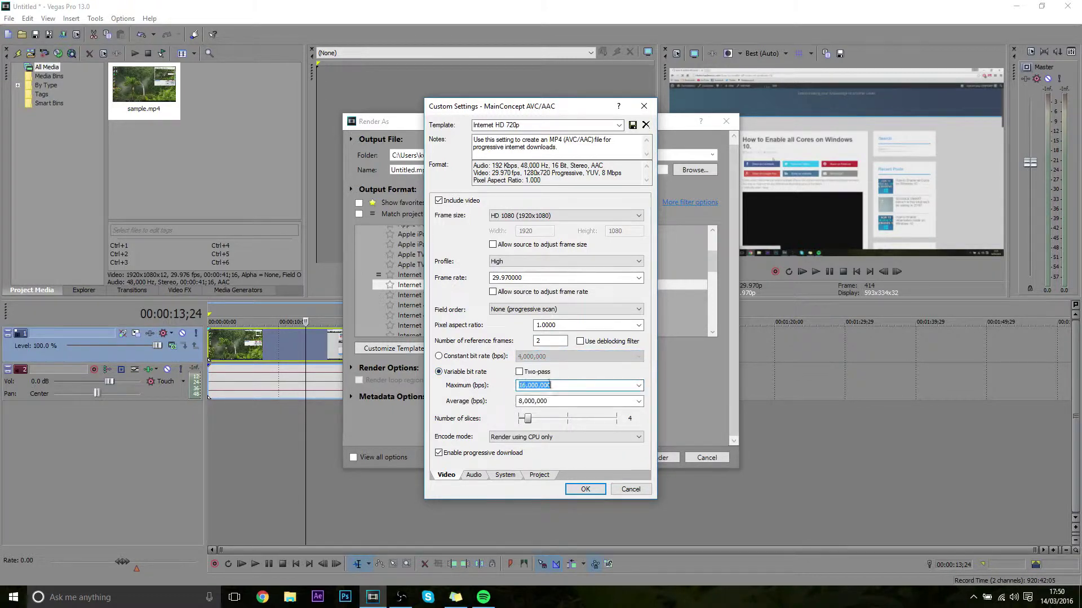
text(16)
key(BackSpace)
key(BackSpace)
text(5)
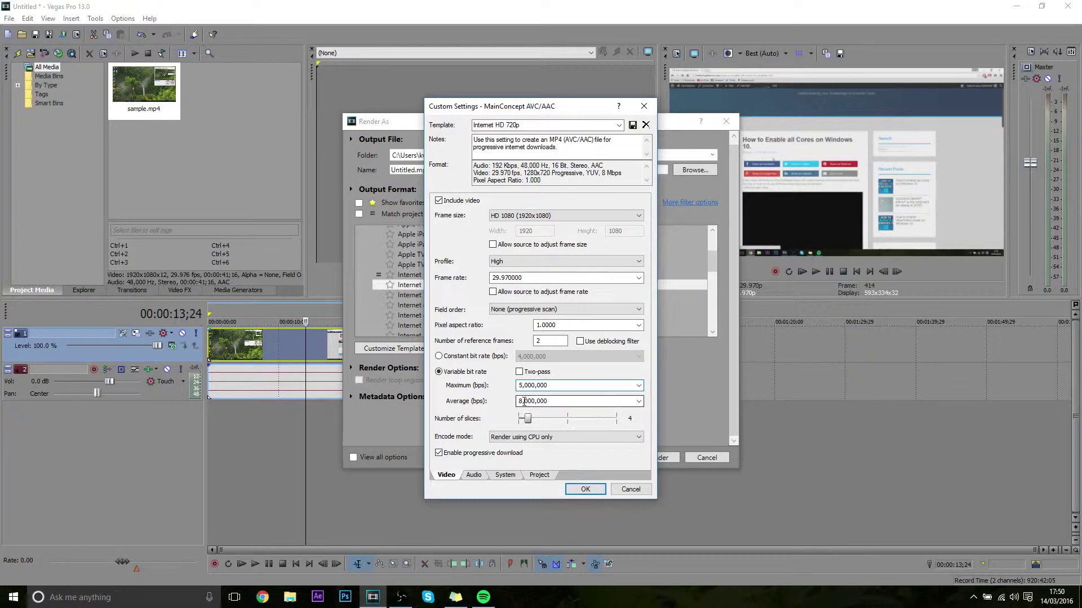
Set the average variable bit rate to 5,000,000 bps
double_click(534, 402)
text(5)
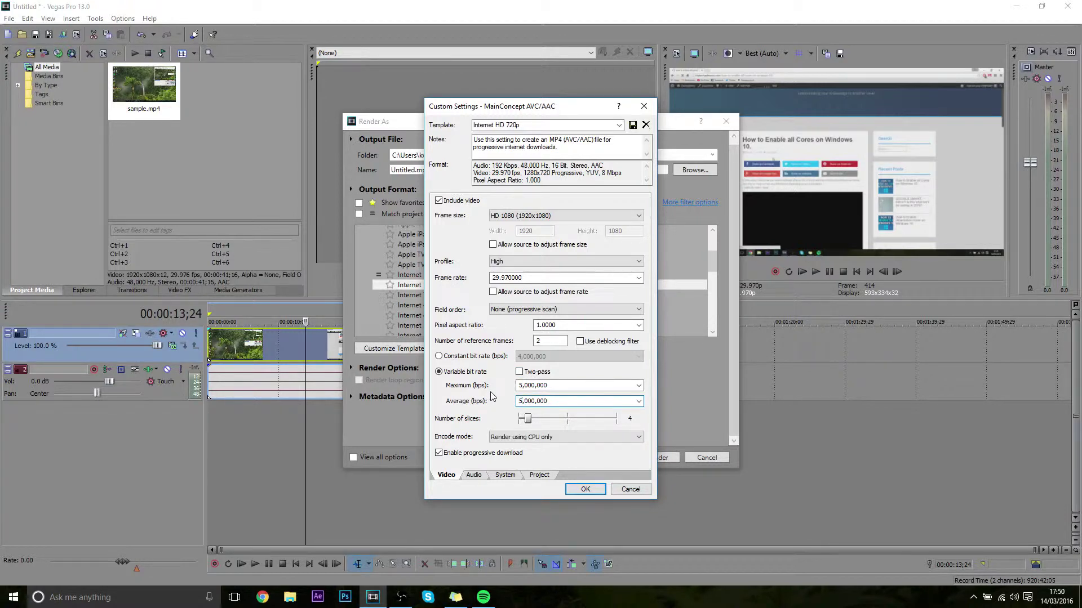
Check the constant bit rate choices with 4,000,000 bps selected, and switch back to variable bit rate
click(439, 356)
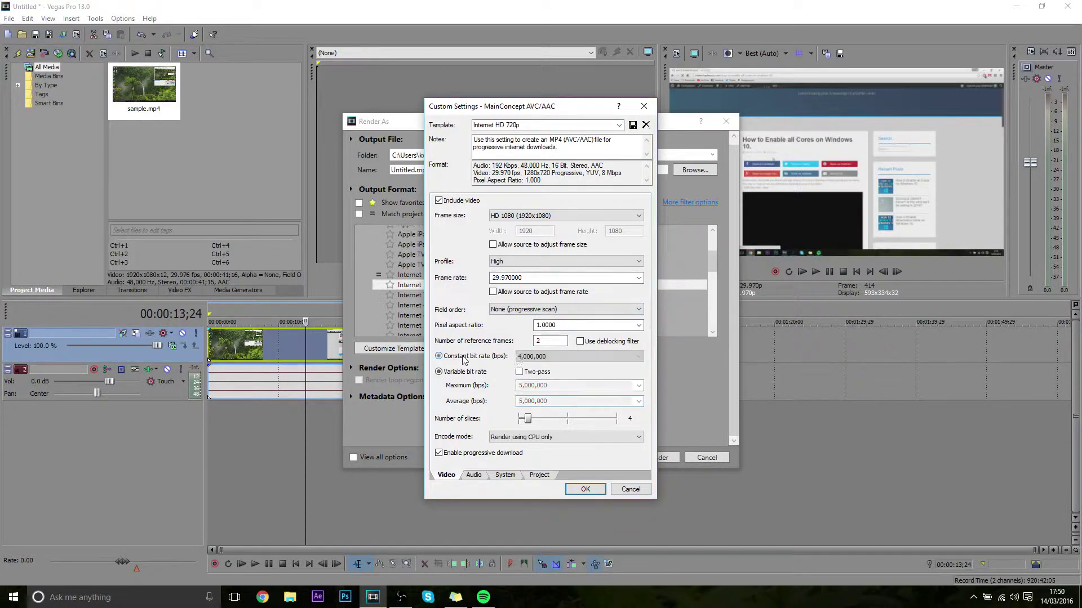
click(538, 357)
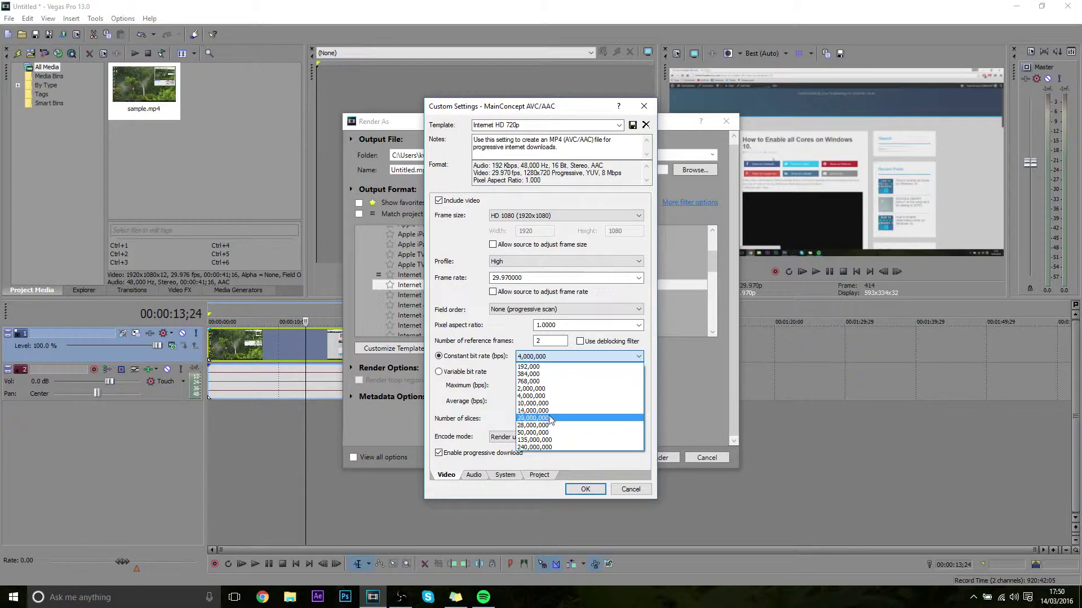
click(531, 396)
click(464, 371)
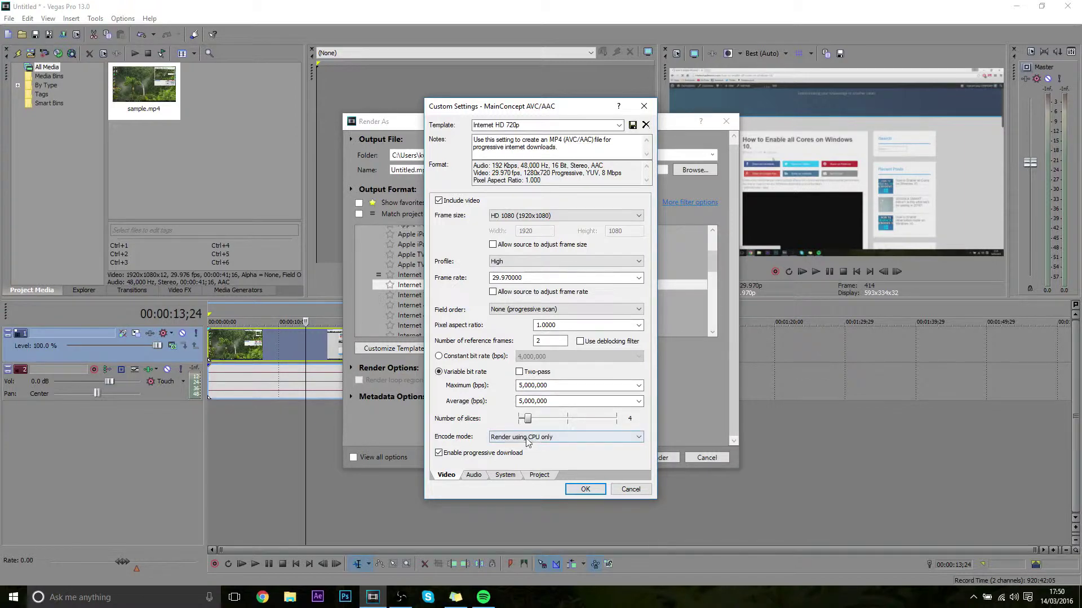
Try the encode mode that renders using CUDA if available, and return to rendering using CPU only
click(567, 438)
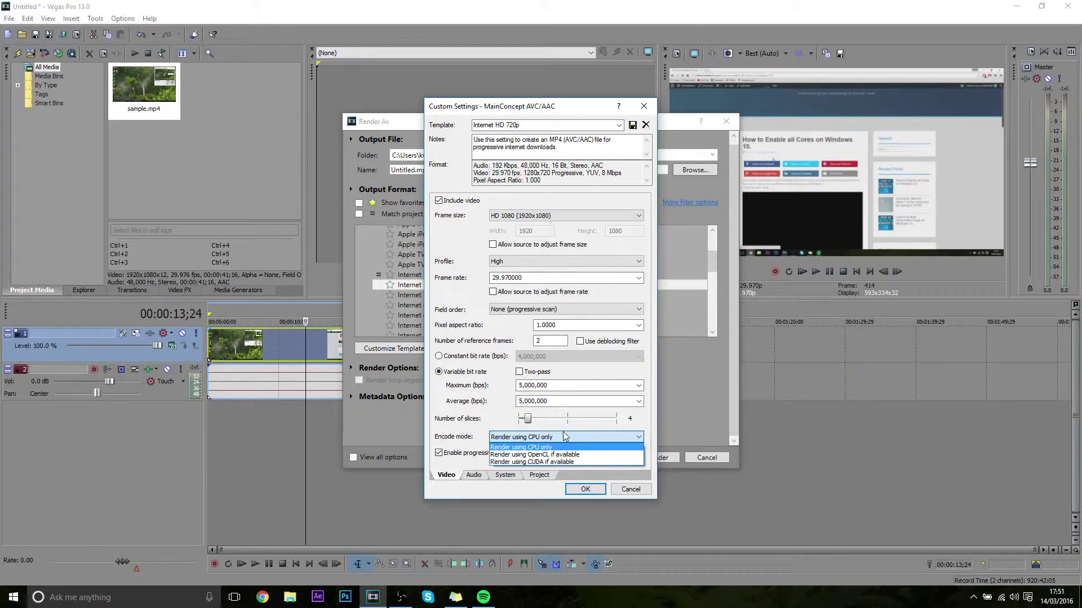
click(551, 462)
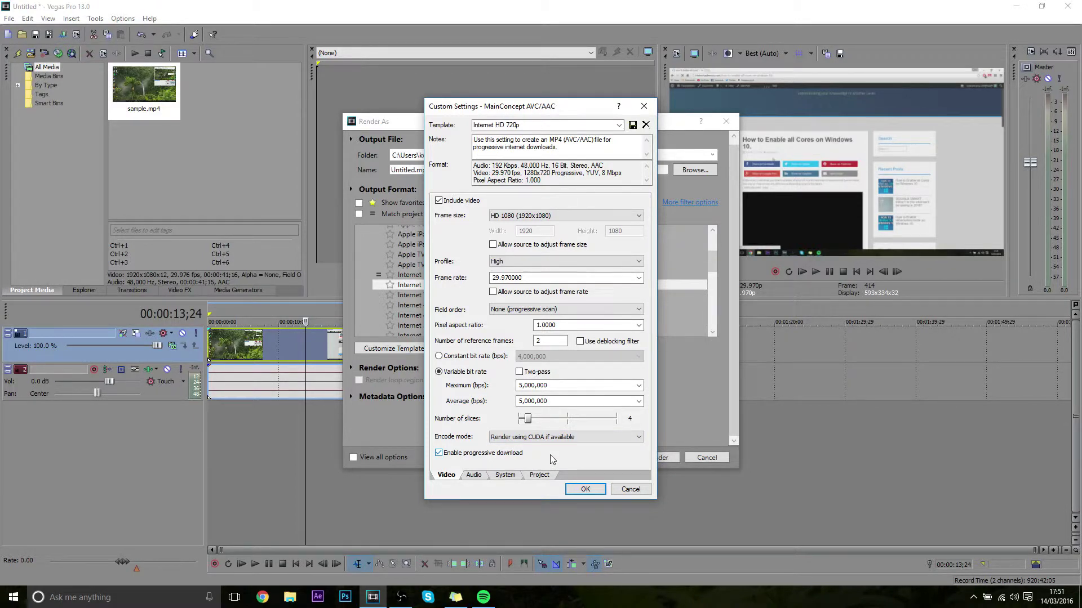
click(559, 438)
click(559, 447)
Review the audio render settings and run the GPU check in the system settings
click(470, 477)
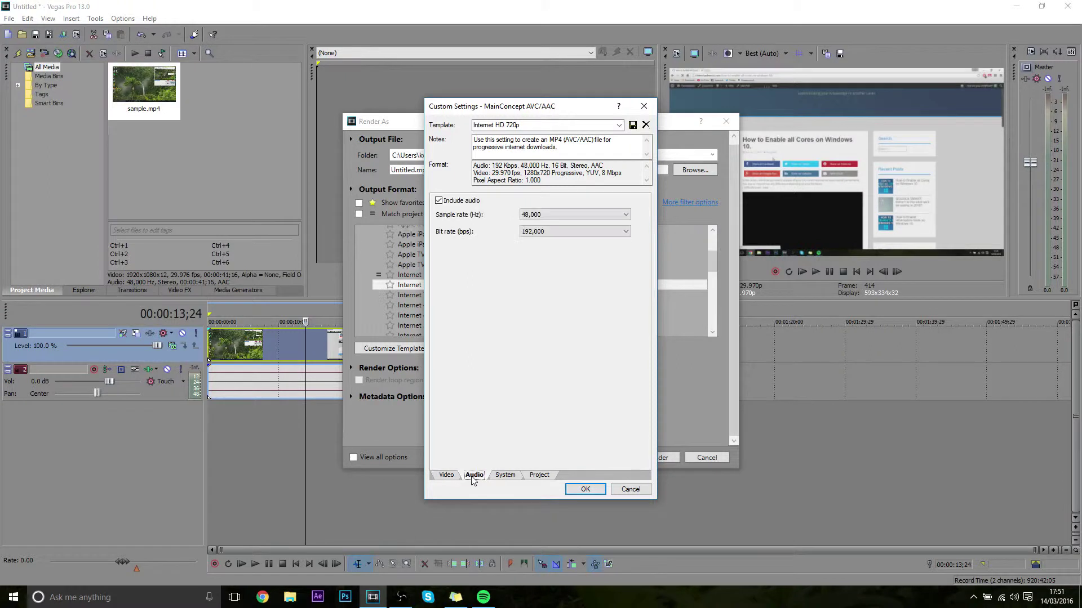
click(507, 477)
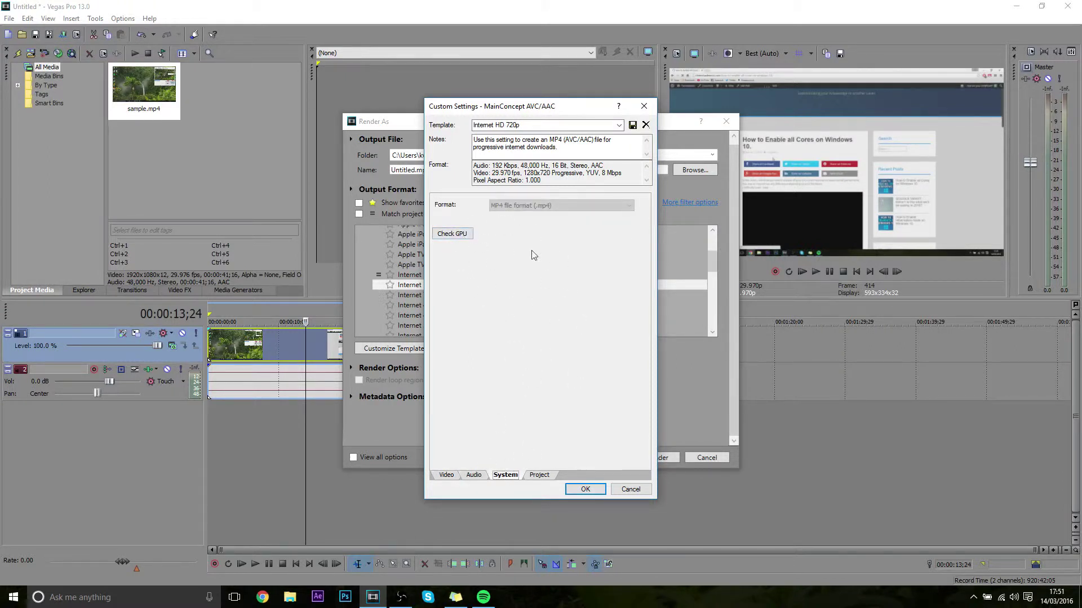
click(445, 235)
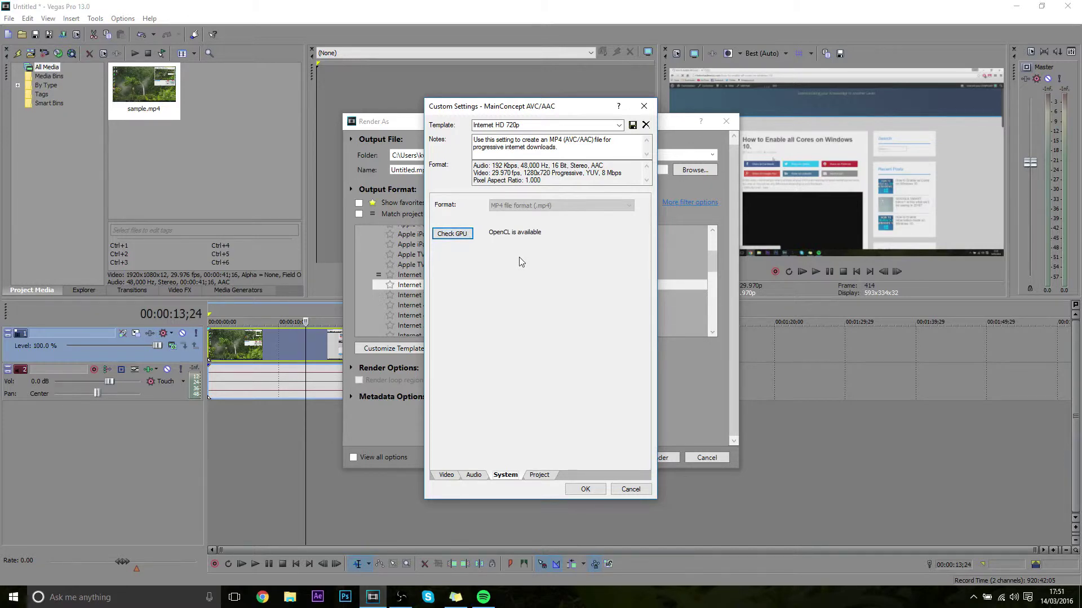
Set the template's video rendering quality to Best in the project settings
click(536, 478)
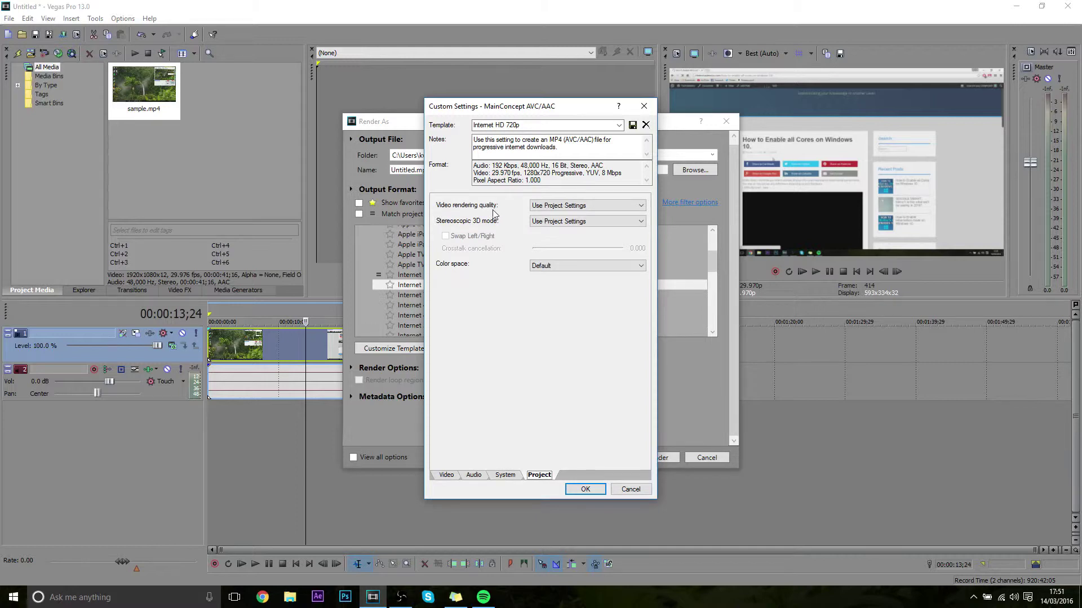
click(563, 206)
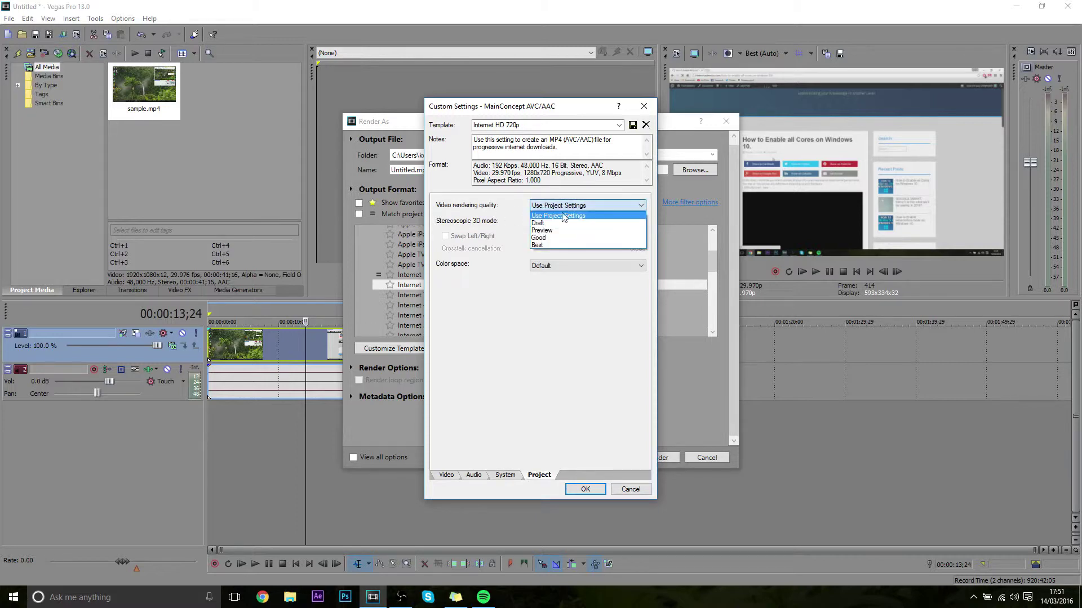
click(539, 245)
Save the custom render settings as a template named YouTube TUT 1080p 30FPS and accept them
click(525, 123)
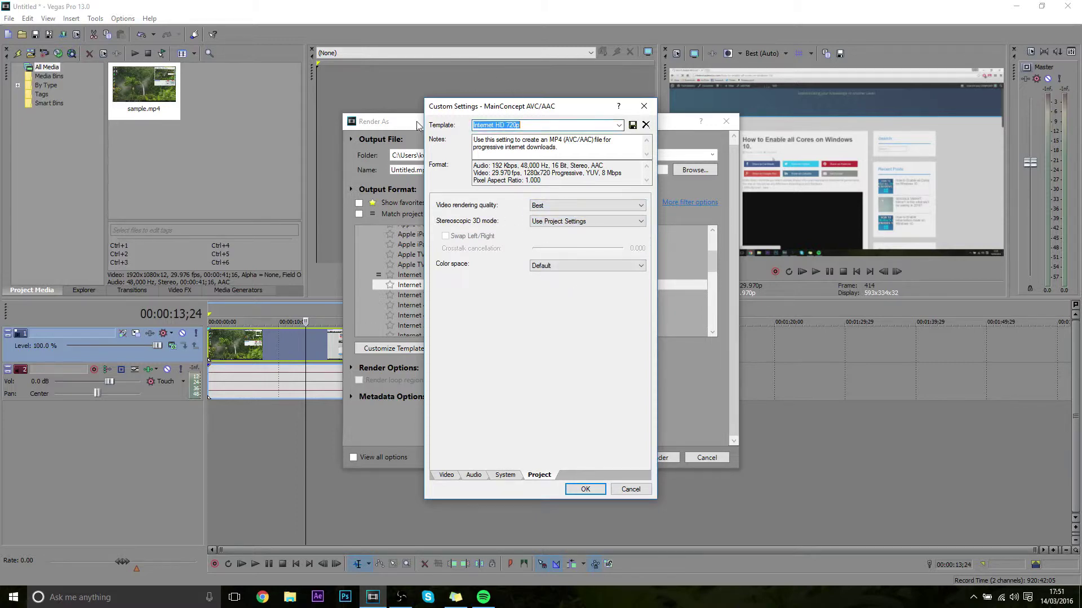
text(YouTube TUT 1080p 30FPS)
click(631, 126)
click(585, 489)
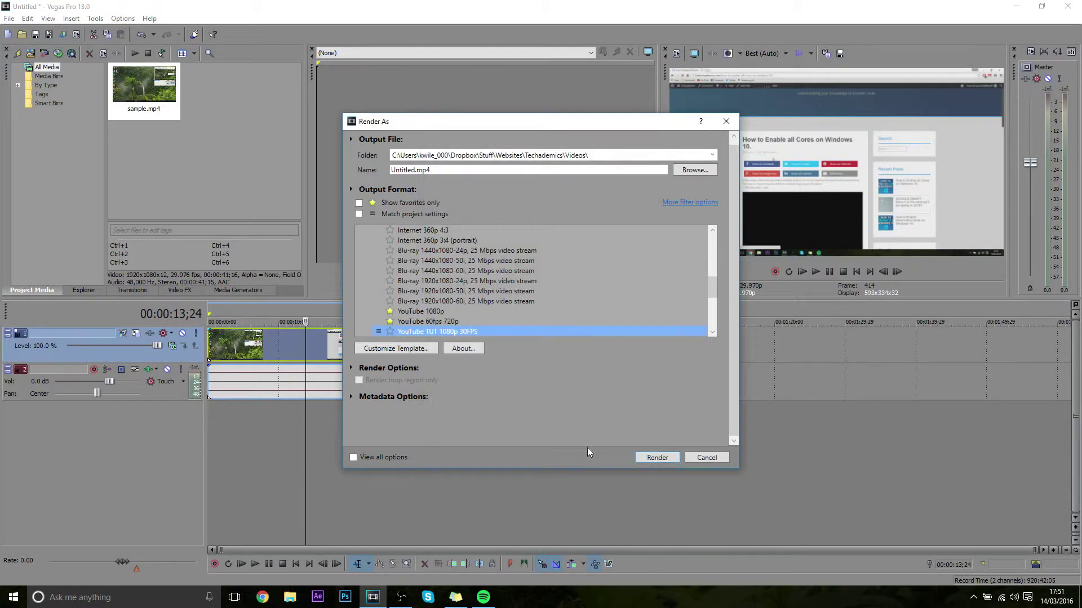
Mark the YouTube TUT 1080p 30FPS template as a favorite and select it with only favorites shown
click(389, 332)
click(359, 203)
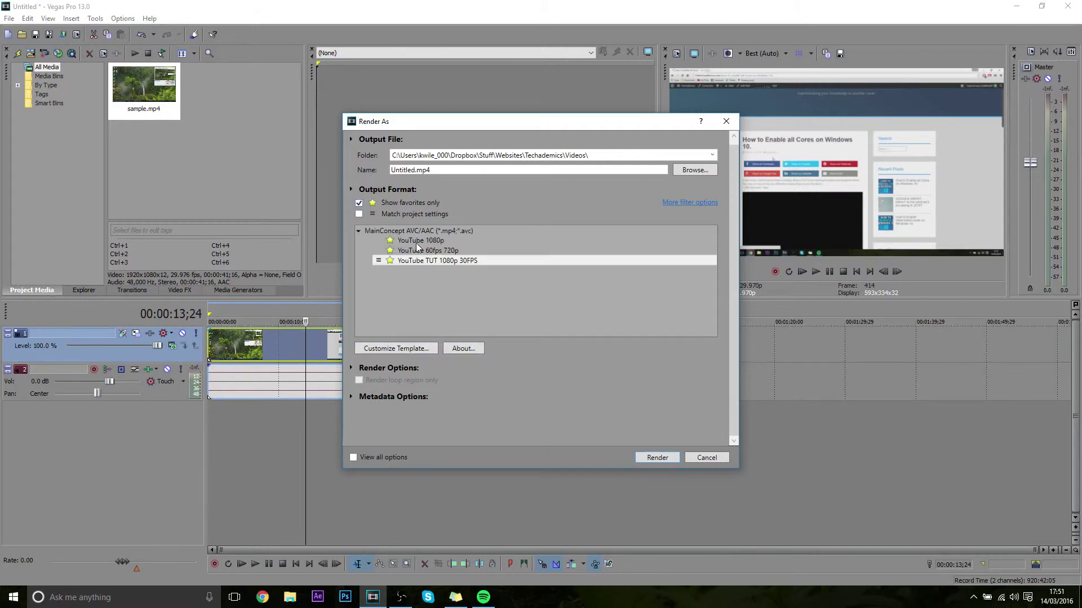
click(415, 241)
click(420, 259)
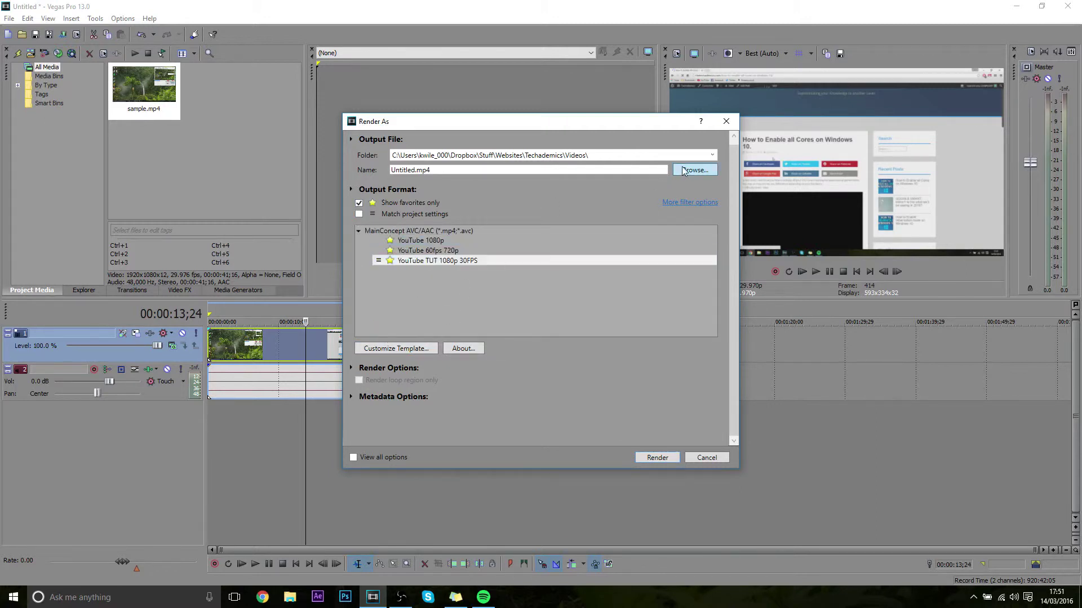
Set the output file to tut.mp4 on the Desktop and start the render
key(Return)
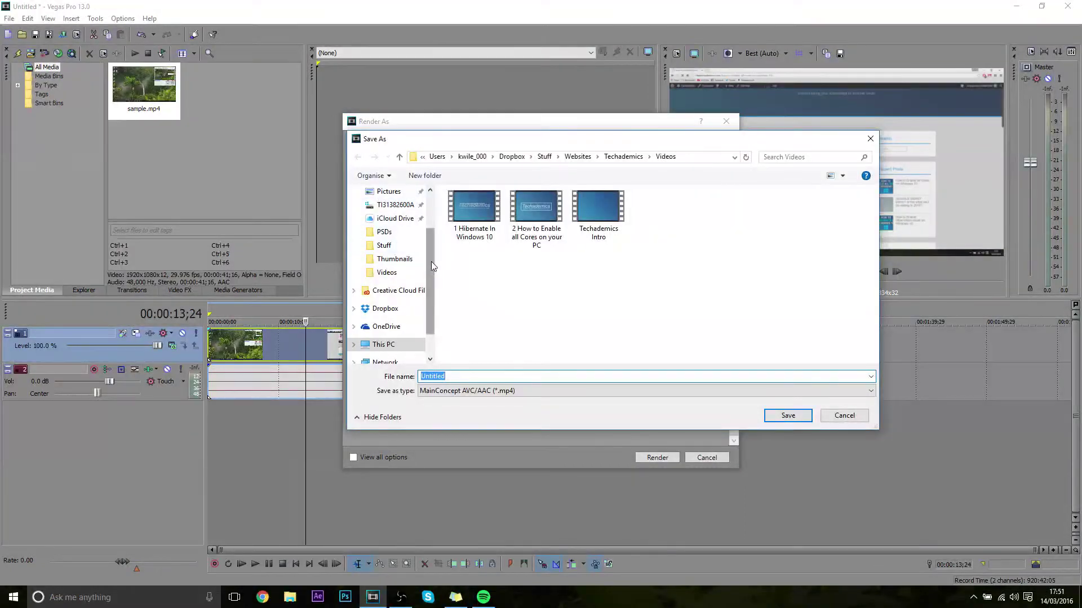
click(417, 209)
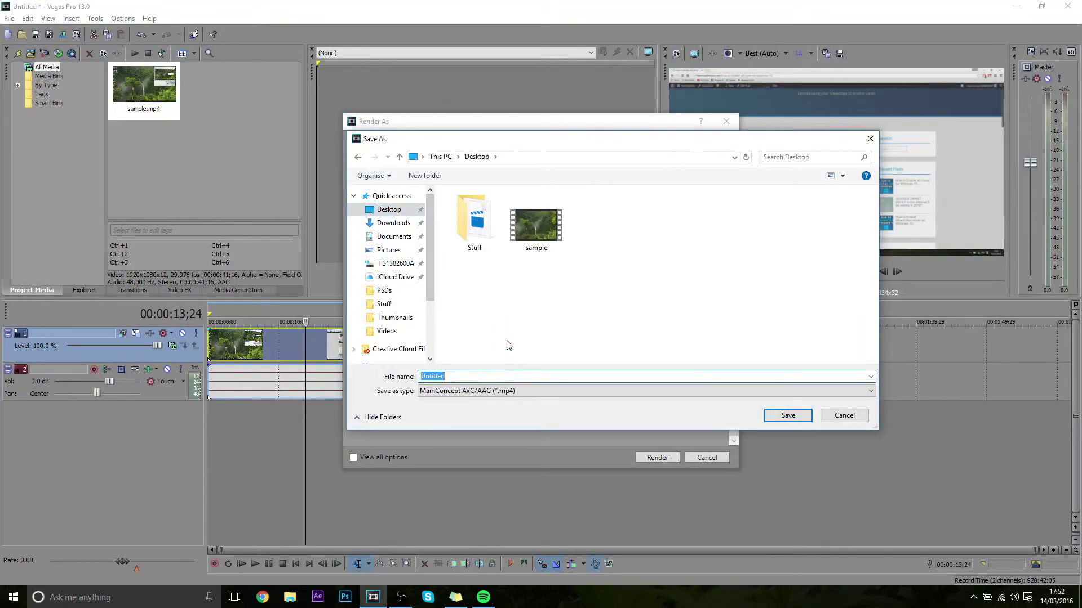
text(tut)
key(Return)
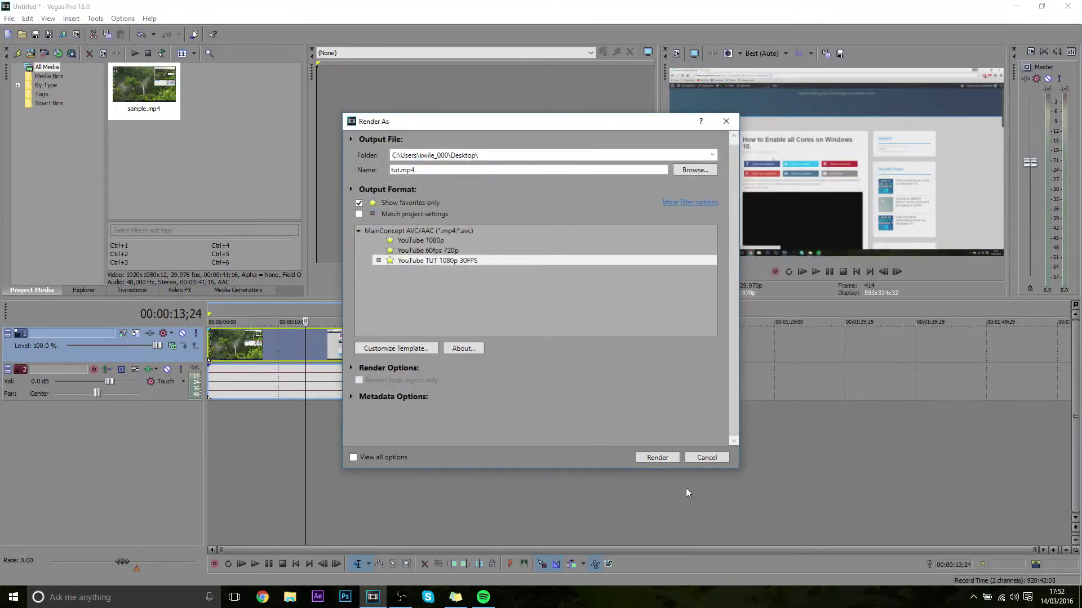
click(658, 457)
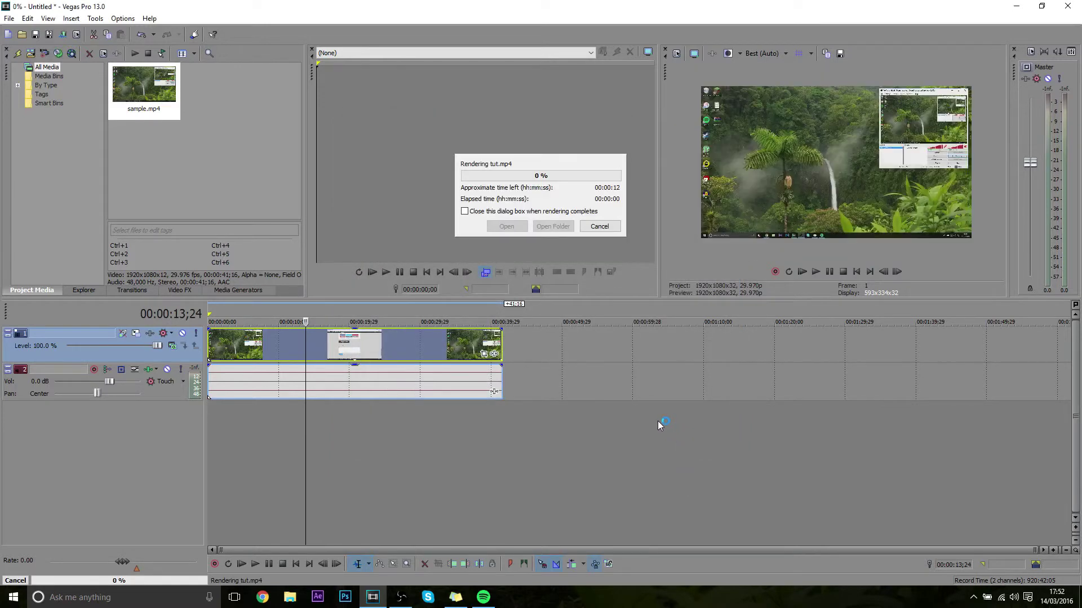